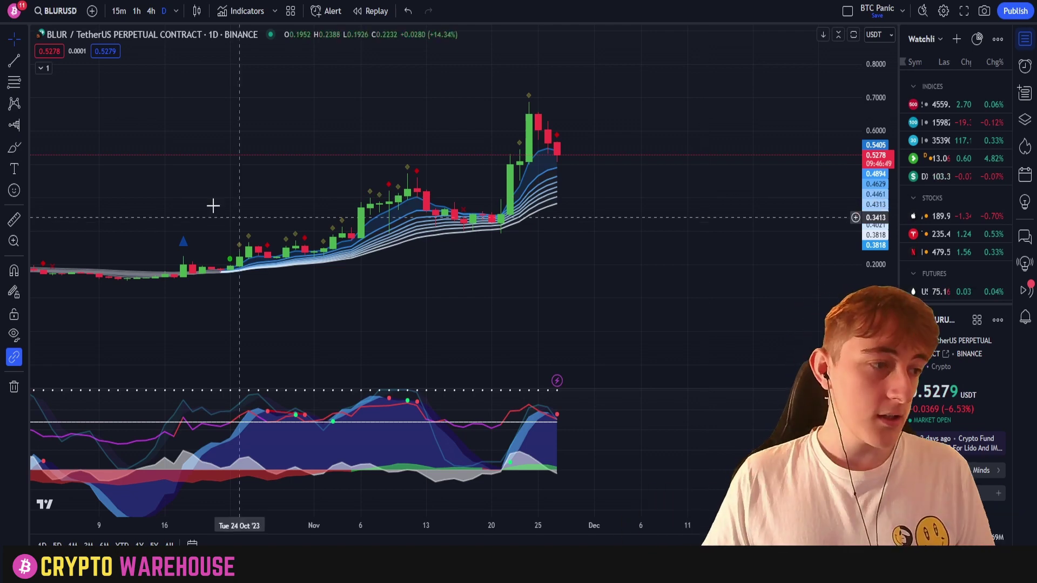
- Add an anchored volume profile to the BLUR daily chart, starting from 24 October 2023
{"action": "left_click", "coordinate": [15, 125]}
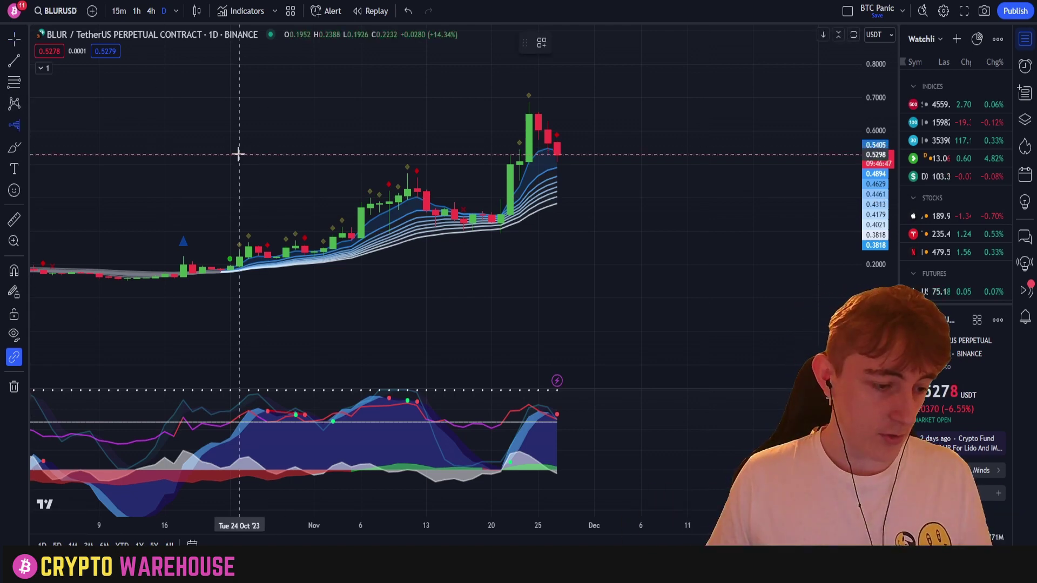
{"action": "left_click_drag", "start_coordinate": [238, 154], "coordinate": [559, 156]}
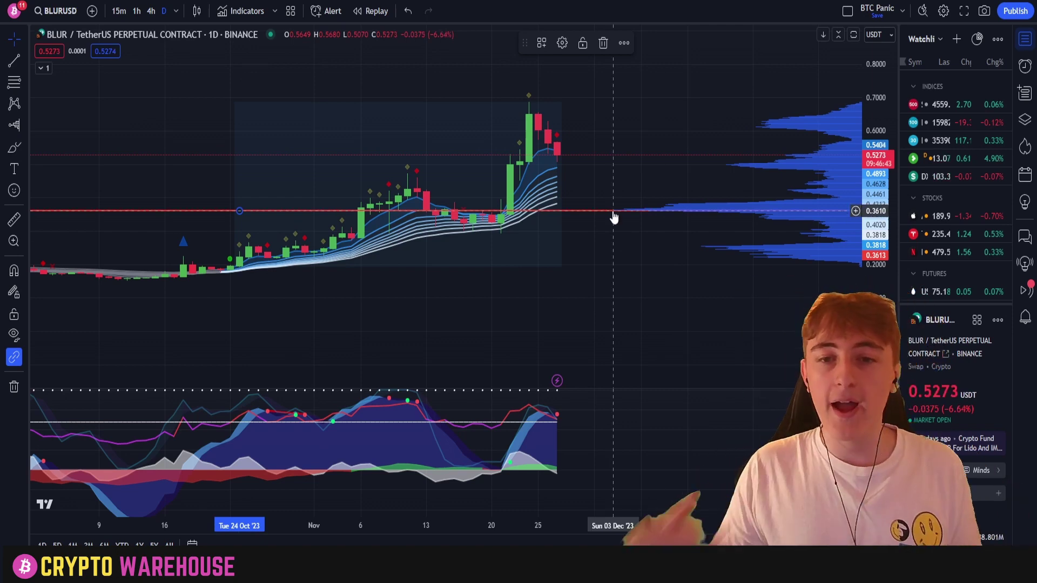
- Mark the volume profile levels with horizontal lines at about 0.6107, 0.5281, 0.5011 and 0.3628
{"action": "left_click", "coordinate": [25, 60]}
{"action": "left_click", "coordinate": [74, 195]}
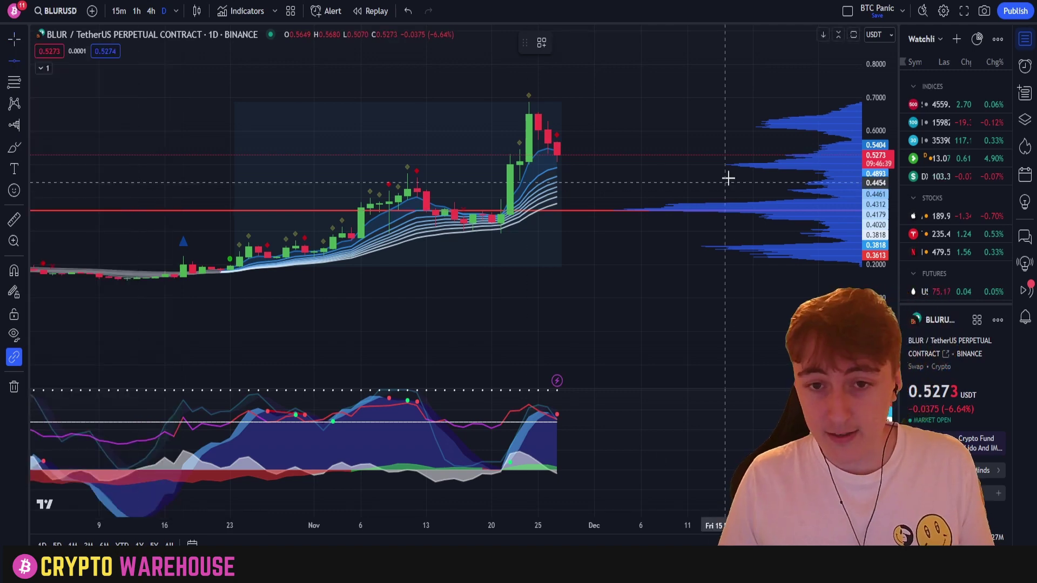
{"action": "left_click", "coordinate": [733, 128]}
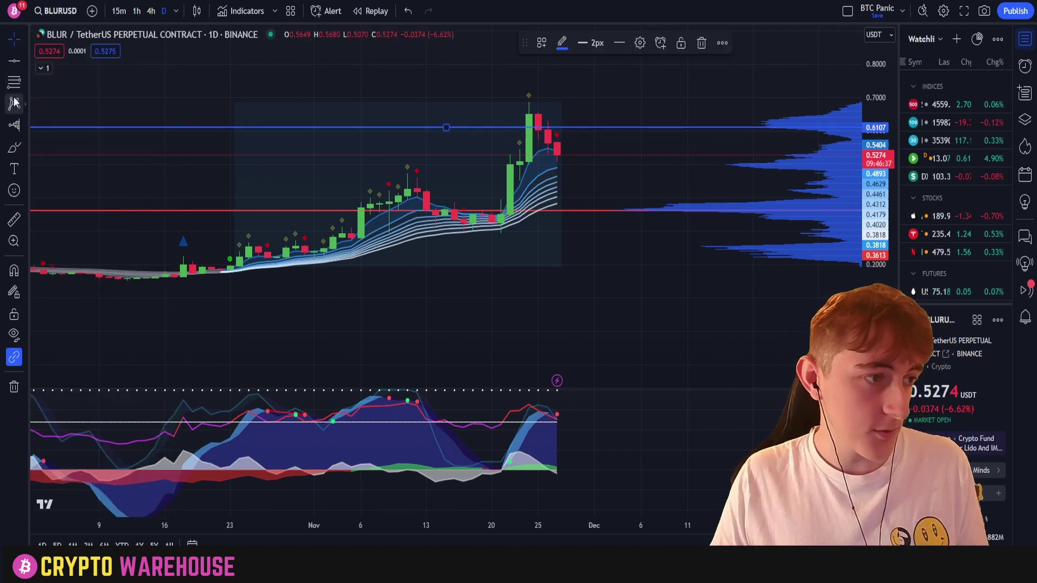
{"action": "left_click", "coordinate": [763, 155]}
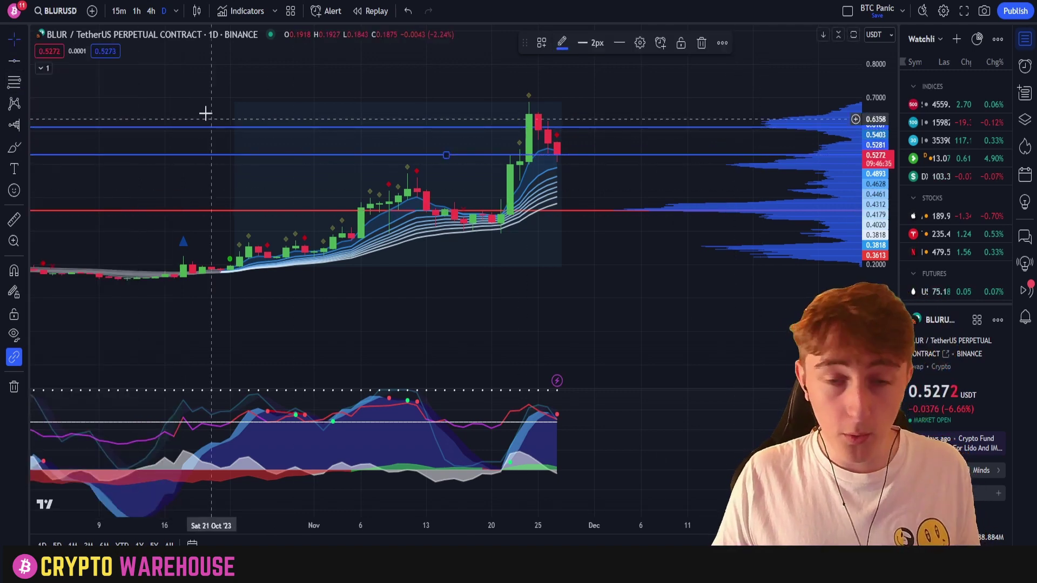
{"action": "left_click_drag", "start_coordinate": [620, 162], "coordinate": [620, 168]}
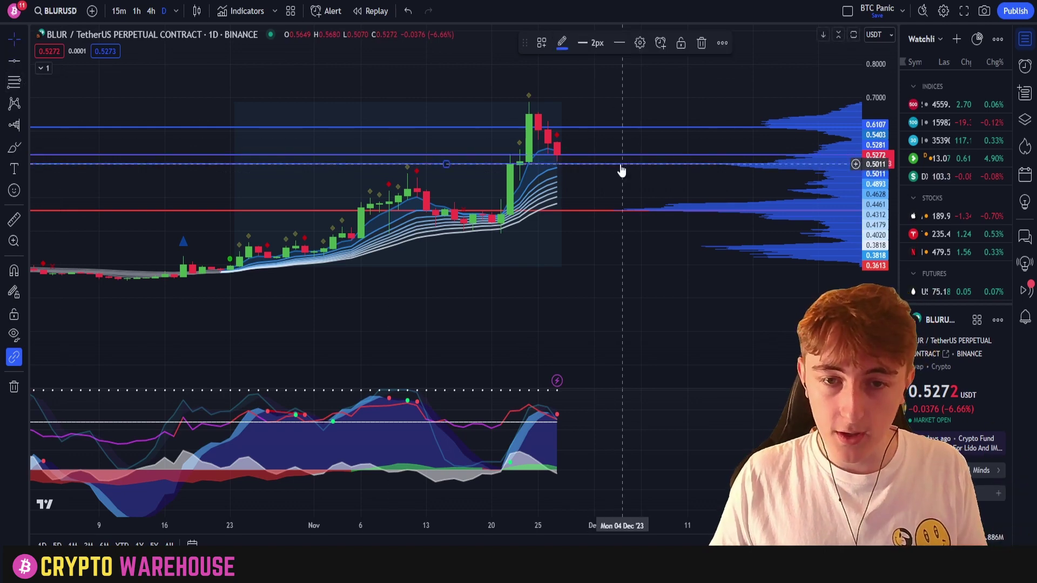
{"action": "left_click", "coordinate": [18, 63]}
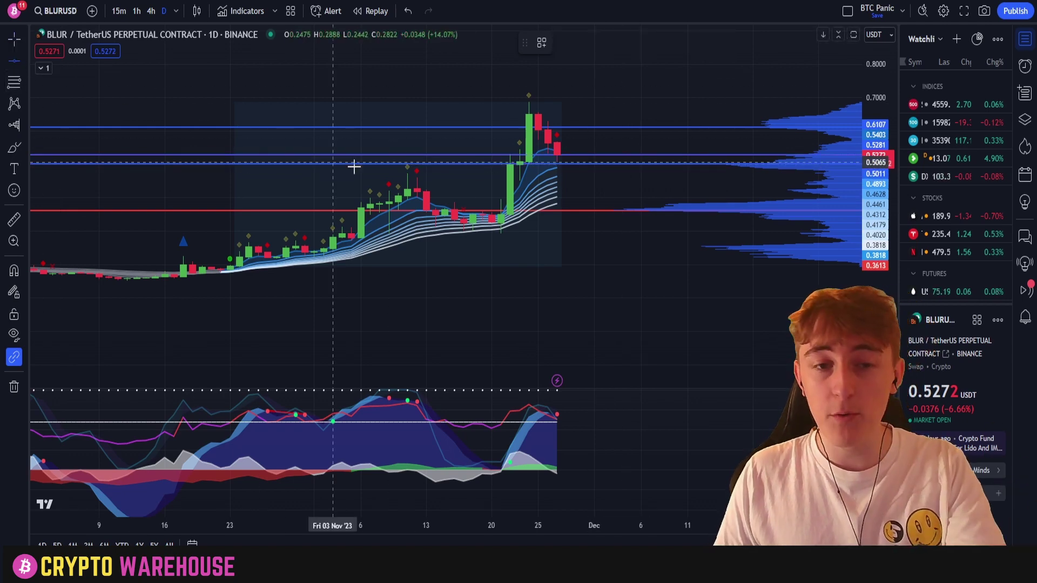
{"action": "left_click", "coordinate": [548, 211]}
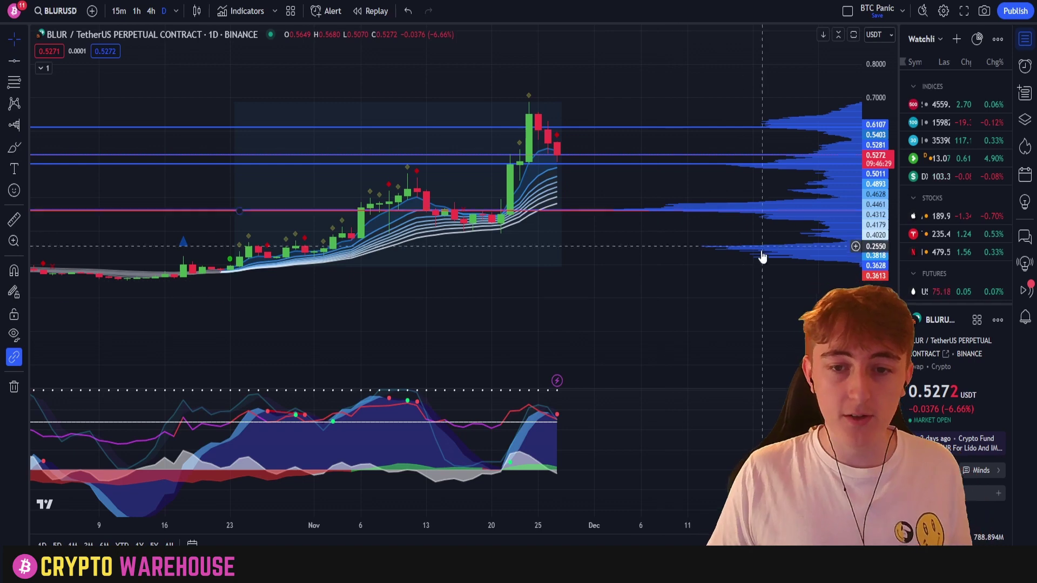
- Switch the chart to the 4-hour timeframe and frame the November price action with the marked levels
{"action": "left_click_drag", "start_coordinate": [643, 206], "coordinate": [607, 208]}
{"action": "left_click_drag", "start_coordinate": [649, 309], "coordinate": [678, 308]}
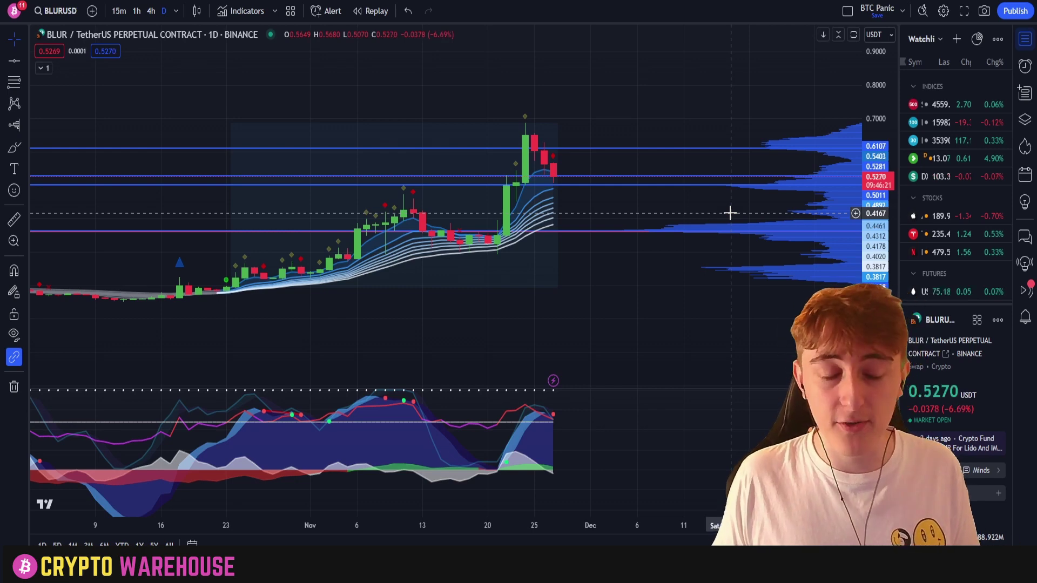
{"action": "scroll", "coordinate": [605, 322], "scroll_direction": "down", "scroll_amount": 3}
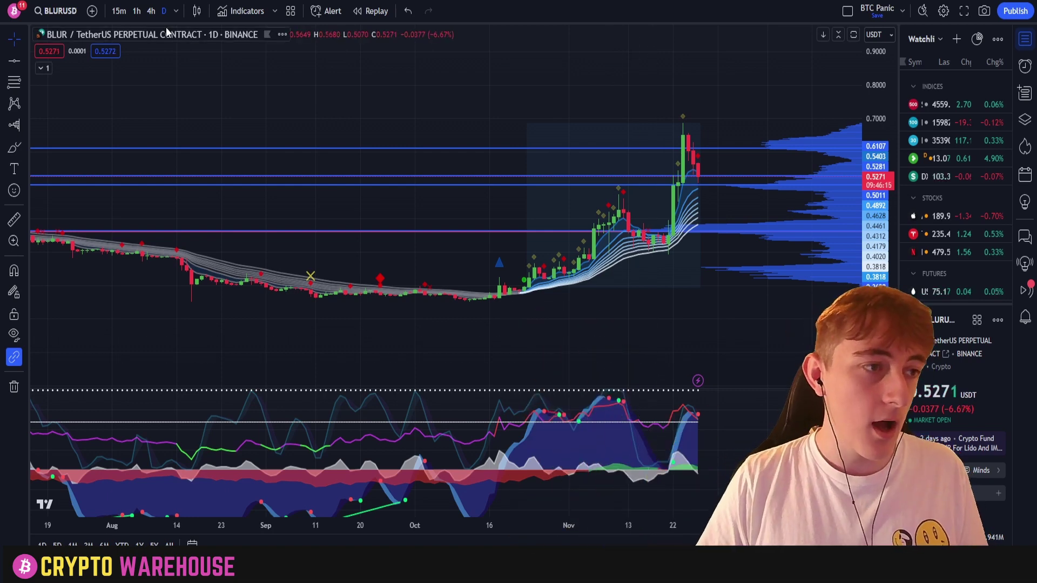
{"action": "left_click", "coordinate": [151, 11]}
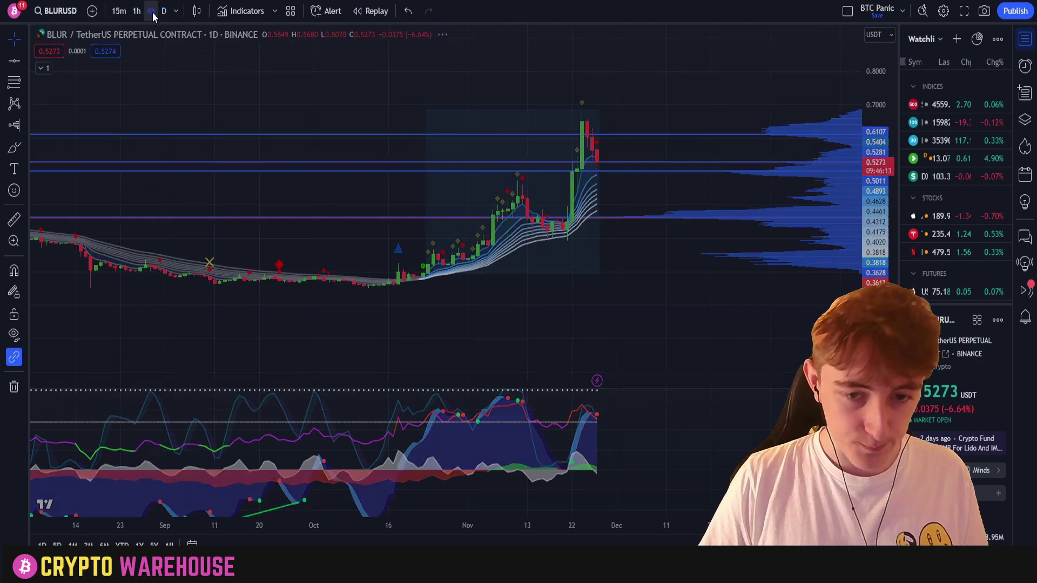
{"action": "left_click_drag", "start_coordinate": [680, 300], "coordinate": [491, 293]}
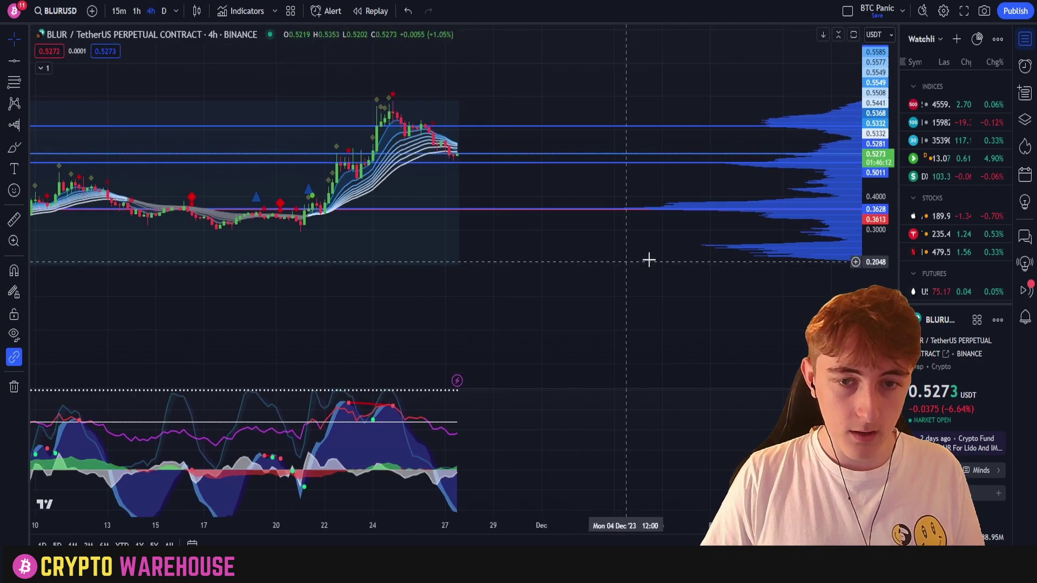
{"action": "left_click", "coordinate": [809, 212]}
{"action": "scroll", "coordinate": [794, 306], "scroll_direction": "down", "scroll_amount": 2}
{"action": "left_click_drag", "start_coordinate": [795, 307], "coordinate": [876, 98]}
{"action": "left_click_drag", "start_coordinate": [753, 41], "coordinate": [695, 44]}
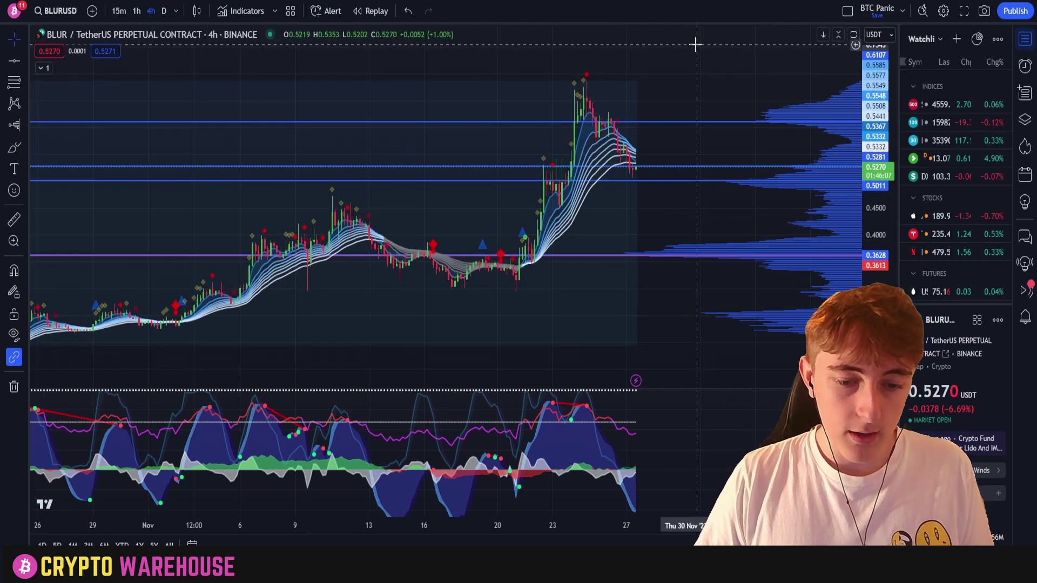
{"action": "left_click_drag", "start_coordinate": [681, 310], "coordinate": [656, 260]}
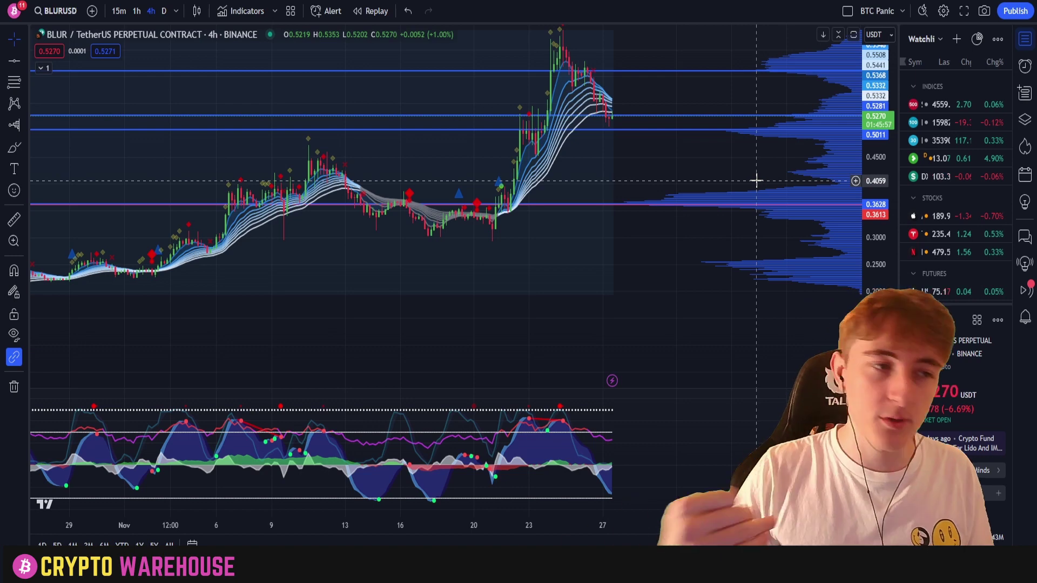
- Draw a Fibonacci retracement from the 21 November low at about 0.2931 up to the swing high at about 0.6875
{"action": "left_click_drag", "start_coordinate": [676, 276], "coordinate": [685, 296]}
{"action": "left_click", "coordinate": [12, 79]}
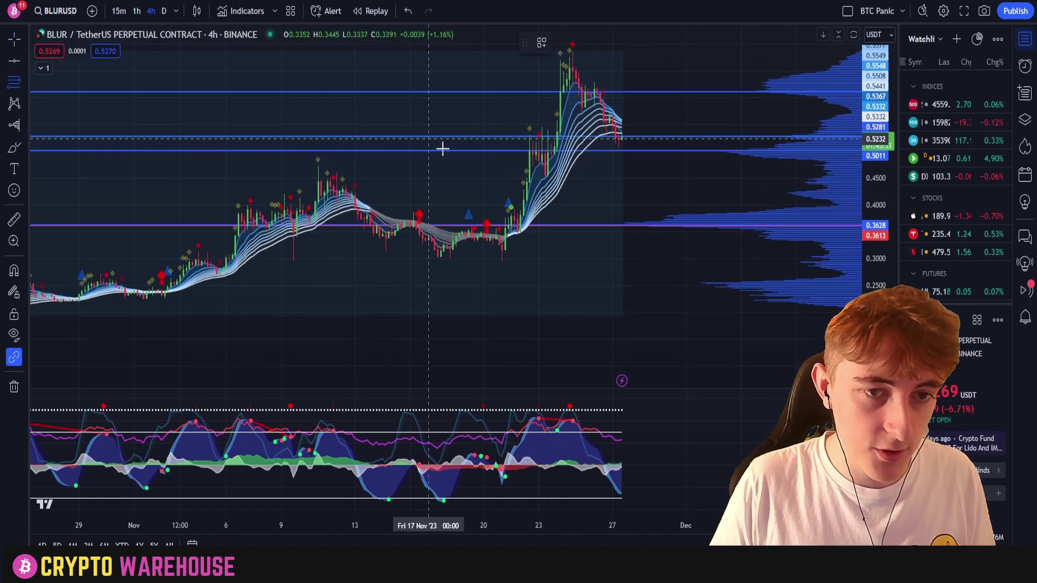
{"action": "left_click", "coordinate": [502, 263]}
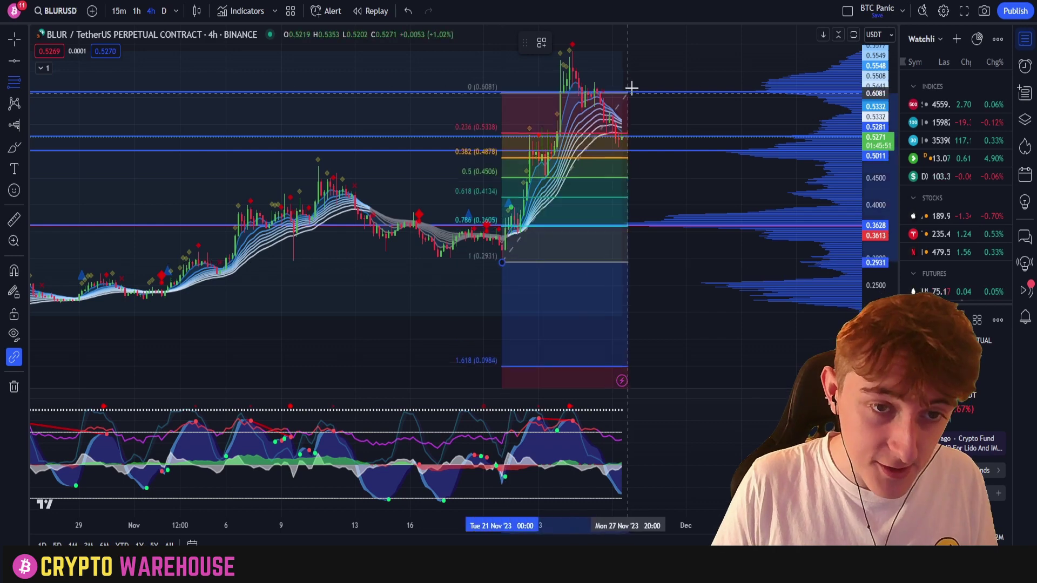
{"action": "left_click", "coordinate": [744, 50]}
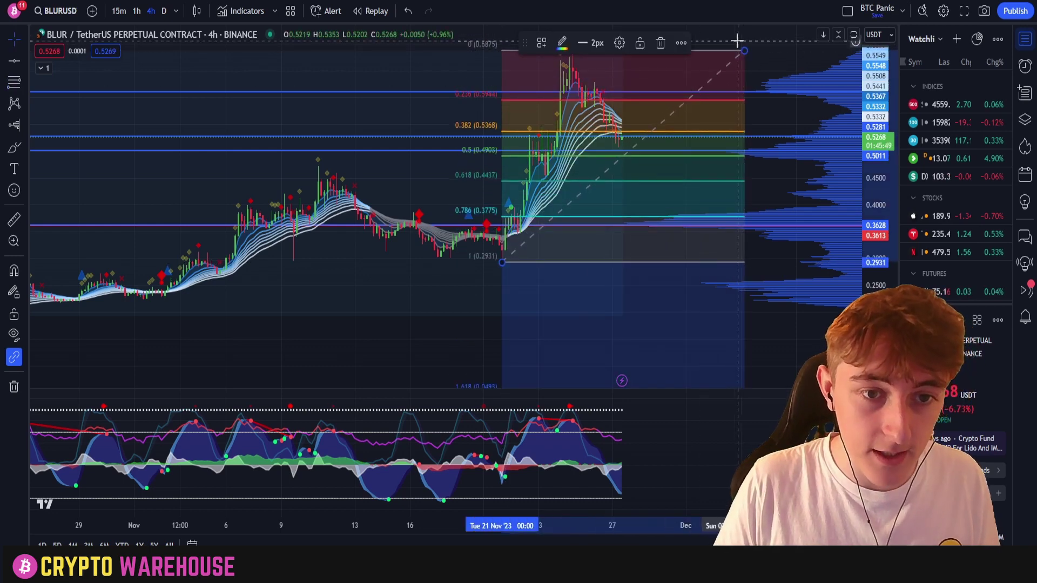
- Examine the latest 4-hour candles against the Fibonacci levels, moving averages and marked volume levels
{"action": "scroll", "coordinate": [756, 120], "scroll_direction": "up", "scroll_amount": 3}
{"action": "scroll", "coordinate": [757, 120], "scroll_direction": "up", "scroll_amount": 3}
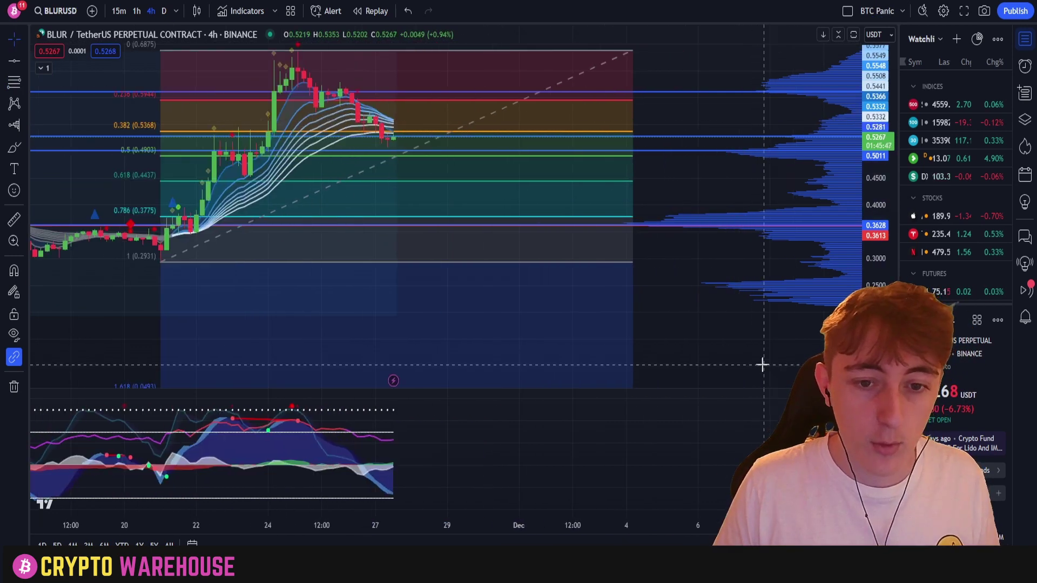
{"action": "left_click_drag", "start_coordinate": [717, 328], "coordinate": [812, 339]}
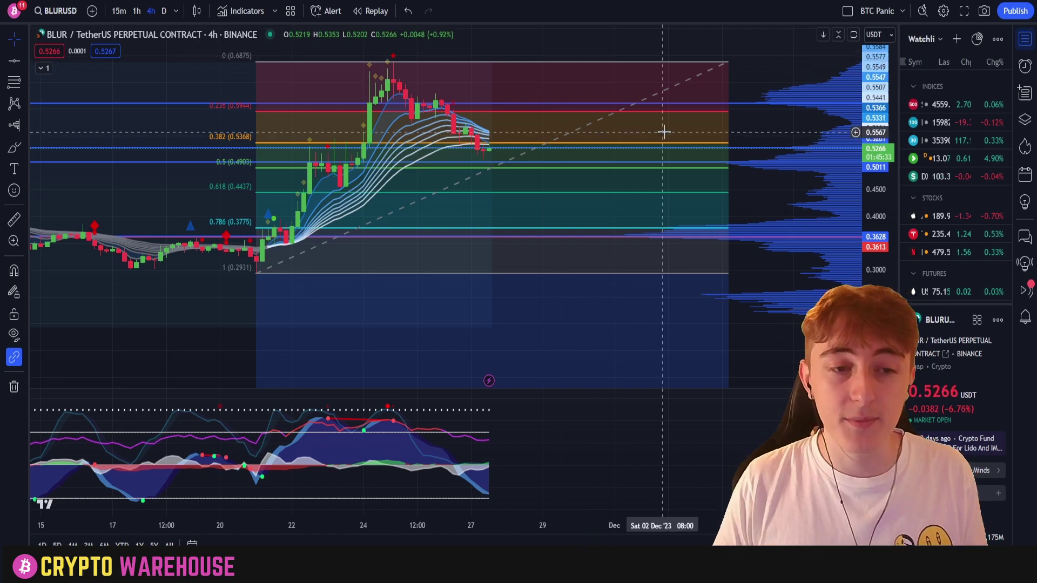
{"action": "left_click_drag", "start_coordinate": [880, 222], "coordinate": [879, 10]}
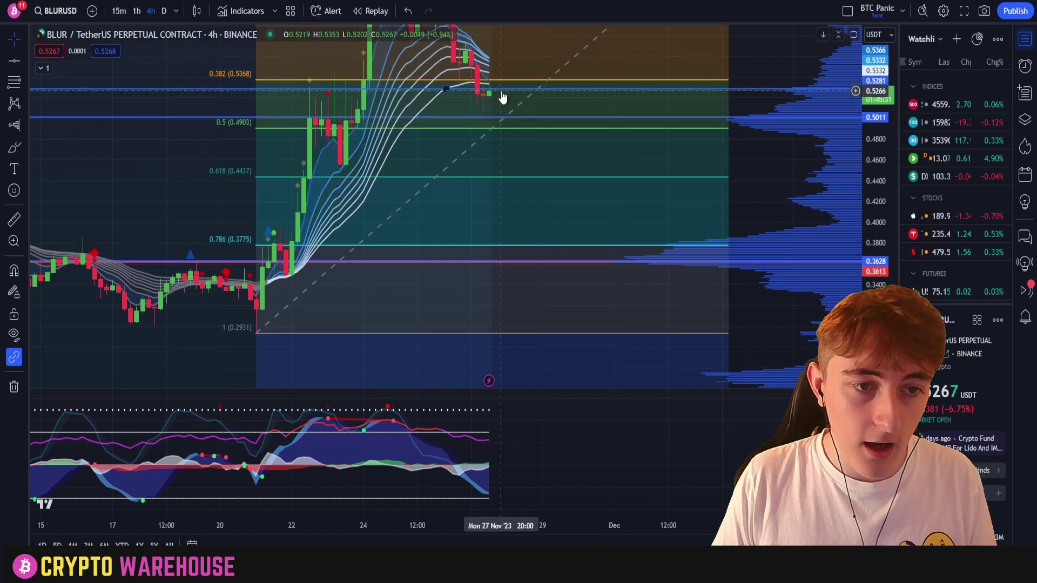
{"action": "left_click_drag", "start_coordinate": [502, 97], "coordinate": [519, 193]}
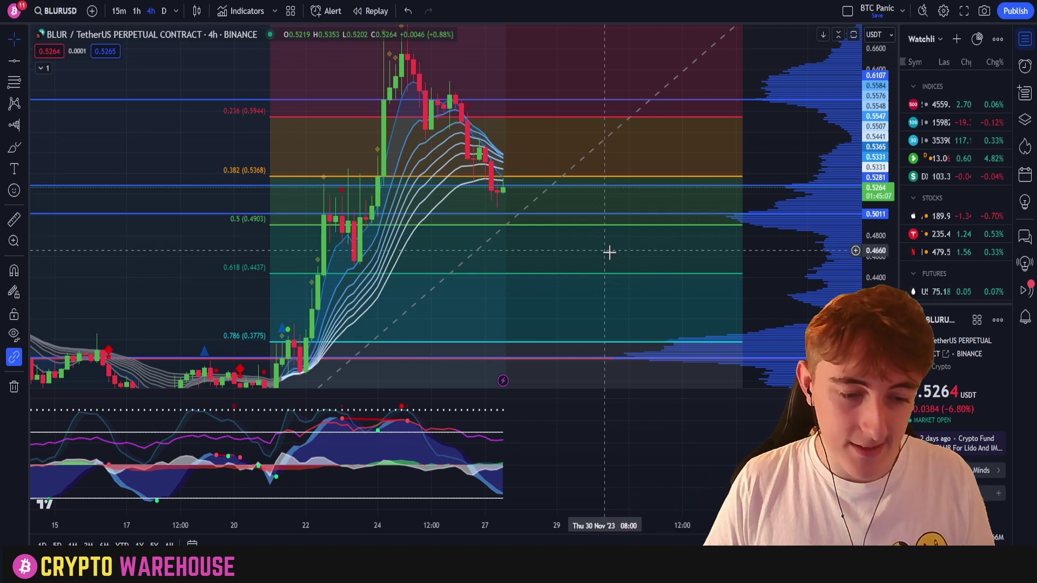
- Examine the 4-hour oscillator's momentum waves and signal dots, comparing them with the price pullback above
{"action": "left_click_drag", "start_coordinate": [878, 479], "coordinate": [878, 438]}
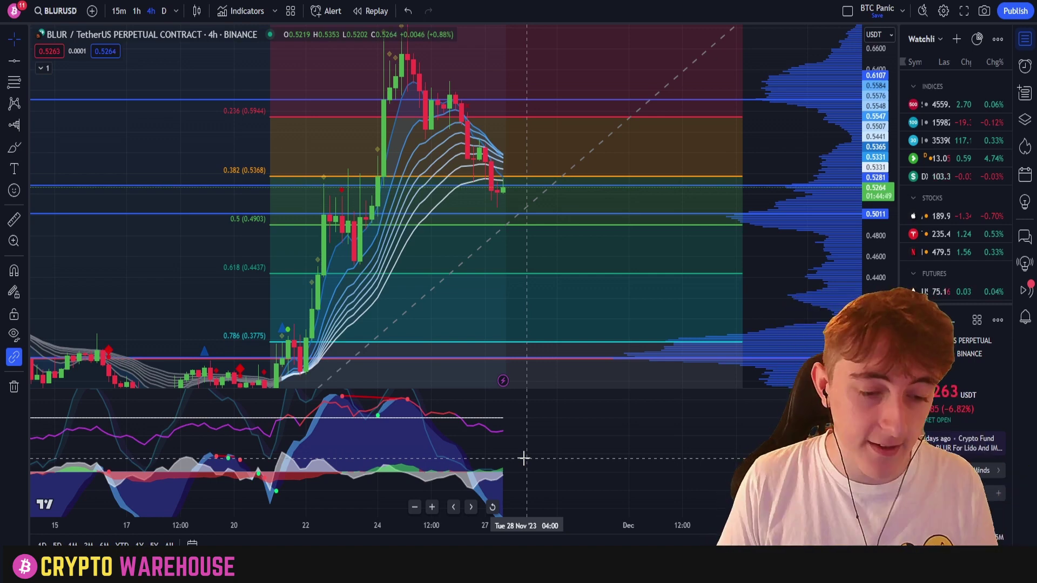
{"action": "left_click_drag", "start_coordinate": [526, 464], "coordinate": [535, 432]}
{"action": "mouse_move", "coordinate": [574, 480]}
{"action": "left_mouse_down"}
{"action": "mouse_move", "coordinate": [580, 437]}
{"action": "mouse_move", "coordinate": [576, 465]}
{"action": "left_mouse_up"}
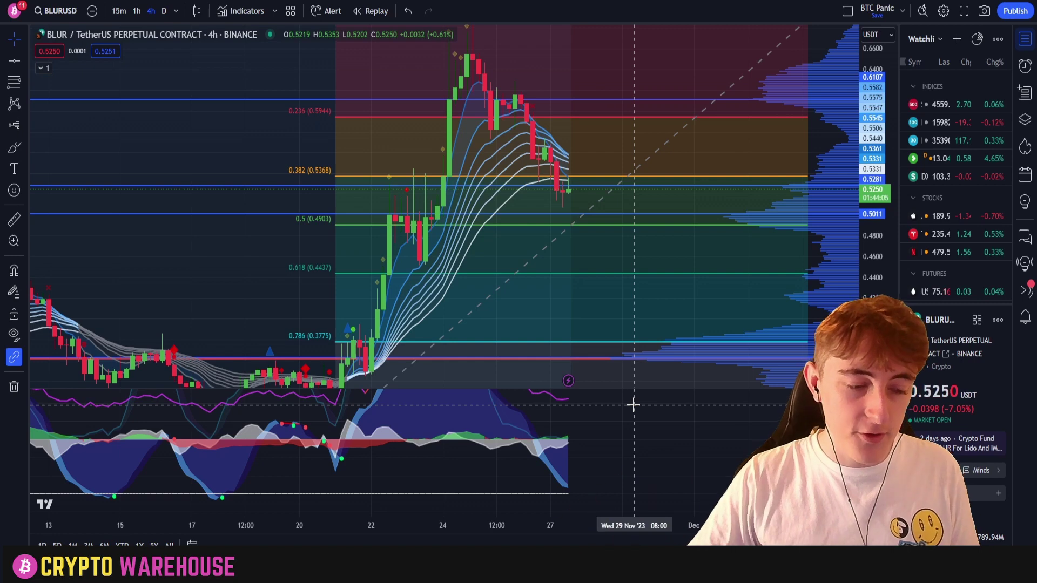
{"action": "left_click_drag", "start_coordinate": [309, 239], "coordinate": [357, 130]}
{"action": "left_click_drag", "start_coordinate": [651, 436], "coordinate": [668, 495]}
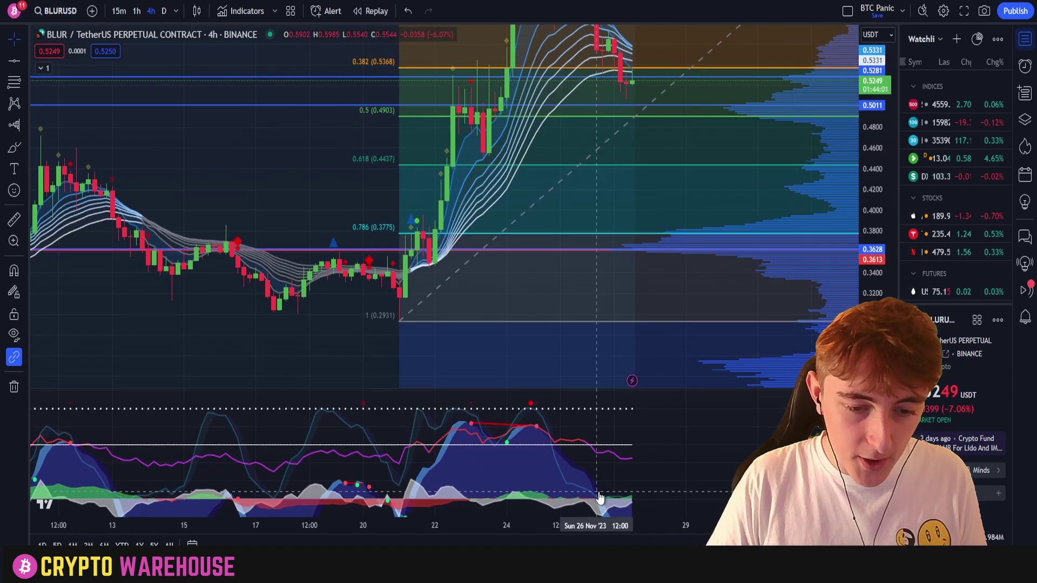
{"action": "left_click_drag", "start_coordinate": [671, 300], "coordinate": [655, 326]}
{"action": "left_click_drag", "start_coordinate": [680, 467], "coordinate": [653, 458]}
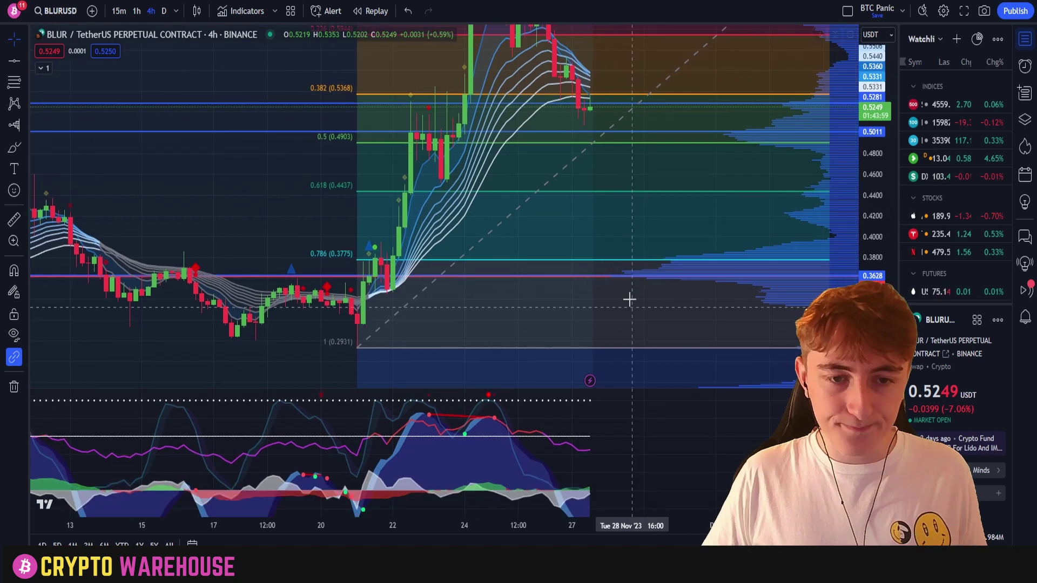
{"action": "left_click_drag", "start_coordinate": [649, 244], "coordinate": [654, 416]}
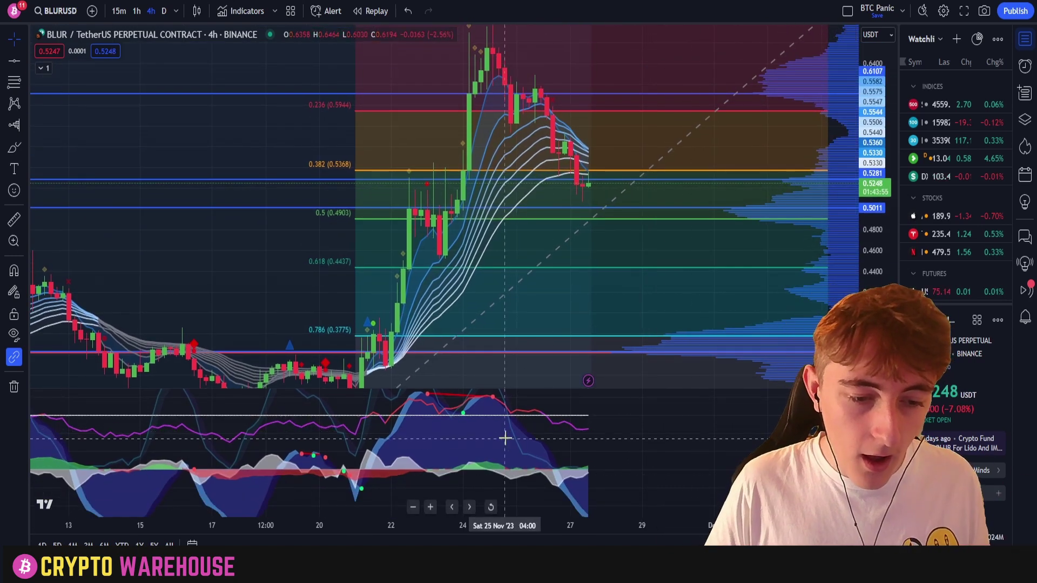
{"action": "left_click_drag", "start_coordinate": [629, 463], "coordinate": [630, 470]}
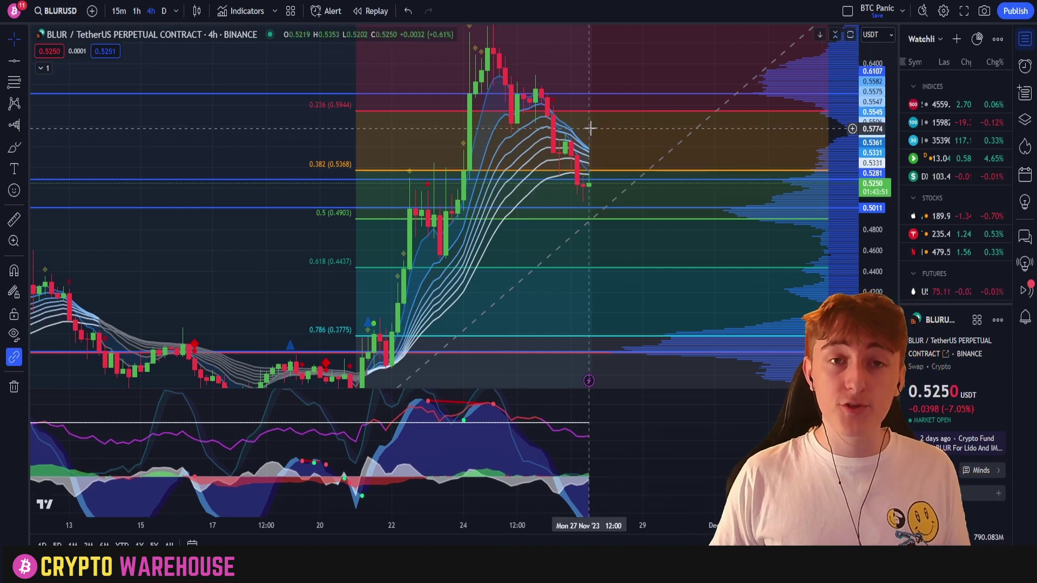
{"action": "left_click_drag", "start_coordinate": [677, 490], "coordinate": [669, 438]}
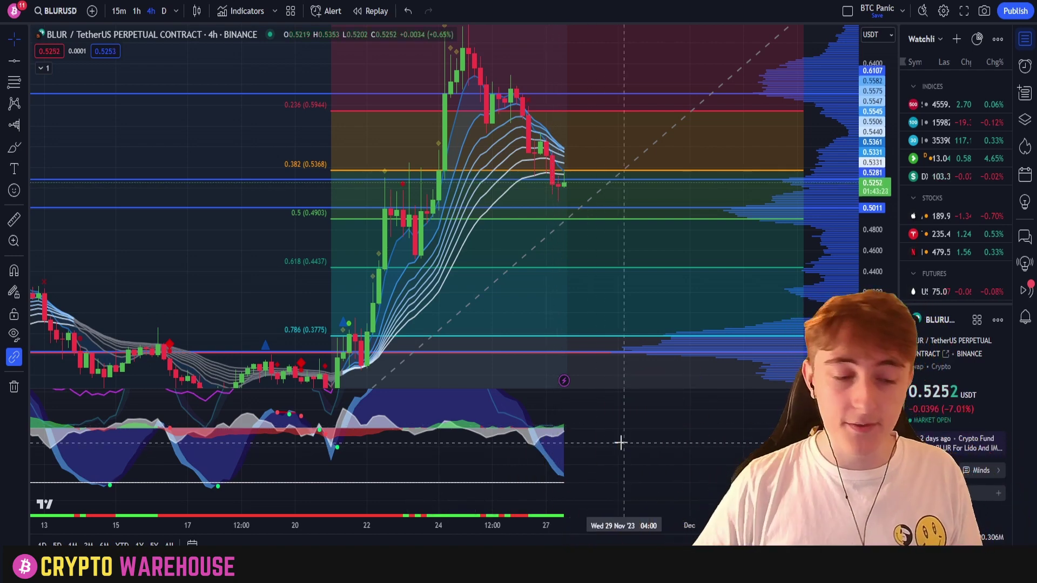
{"action": "left_click_drag", "start_coordinate": [624, 450], "coordinate": [635, 400]}
{"action": "scroll", "coordinate": [636, 415], "scroll_direction": "down", "scroll_amount": 3}
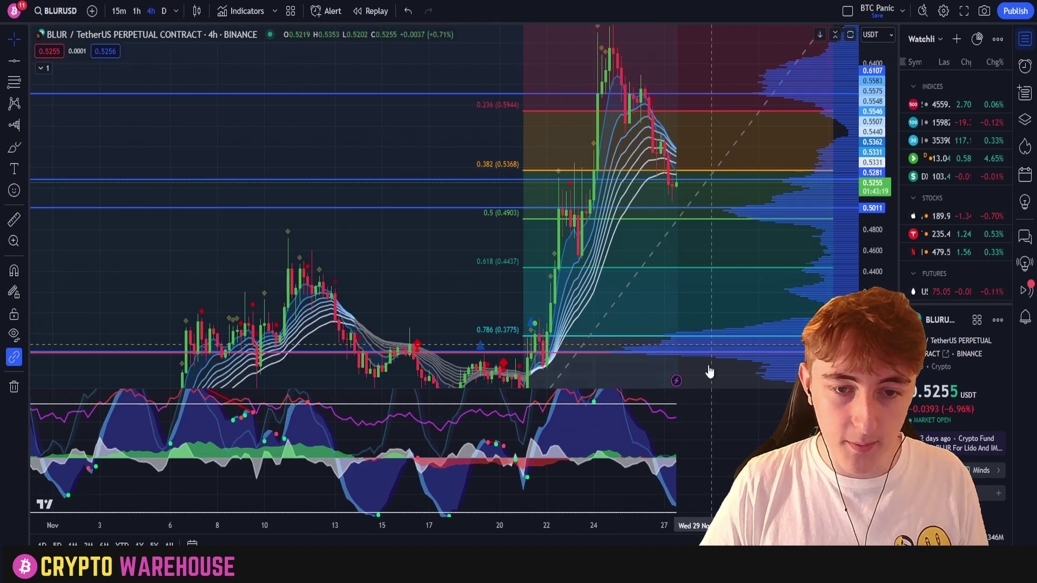
{"action": "left_click_drag", "start_coordinate": [708, 370], "coordinate": [628, 424]}
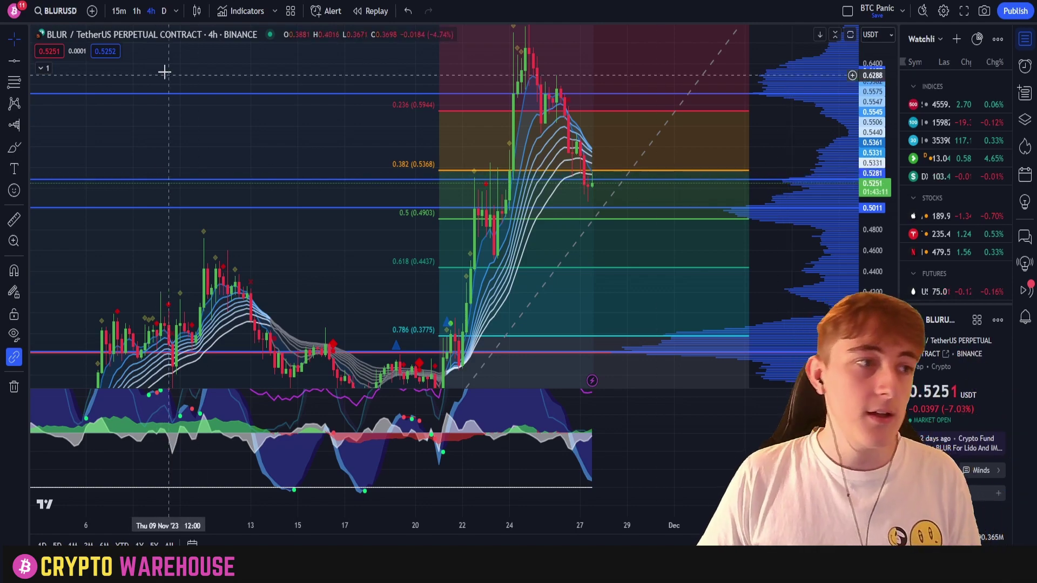
- Switch the chart to the 1-hour timeframe and bring the oscillator's divergence lines and lower signal strip into view
{"action": "left_click", "coordinate": [137, 12]}
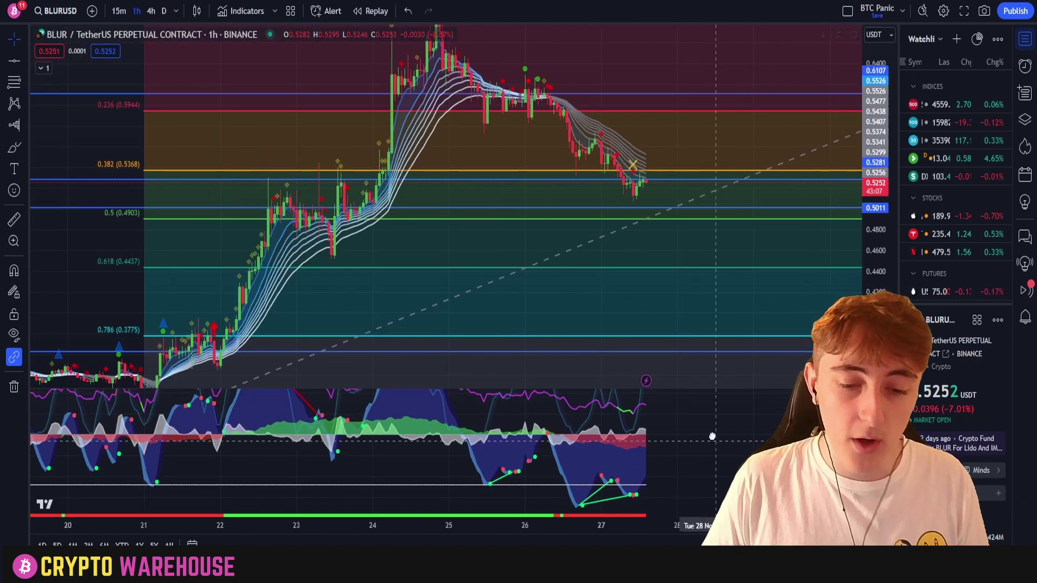
{"action": "left_click_drag", "start_coordinate": [713, 436], "coordinate": [700, 426]}
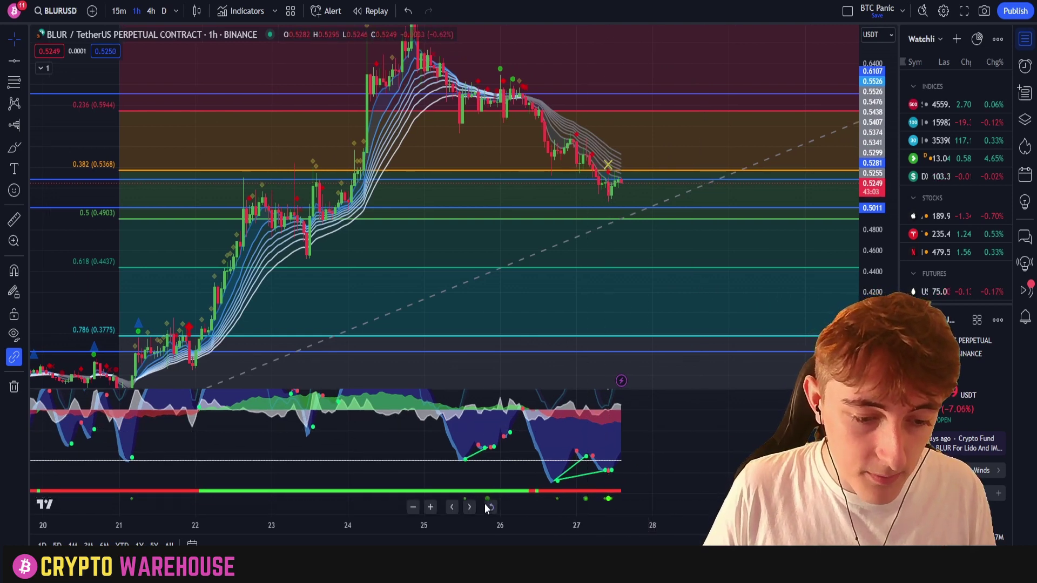
{"action": "left_click_drag", "start_coordinate": [727, 405], "coordinate": [697, 385]}
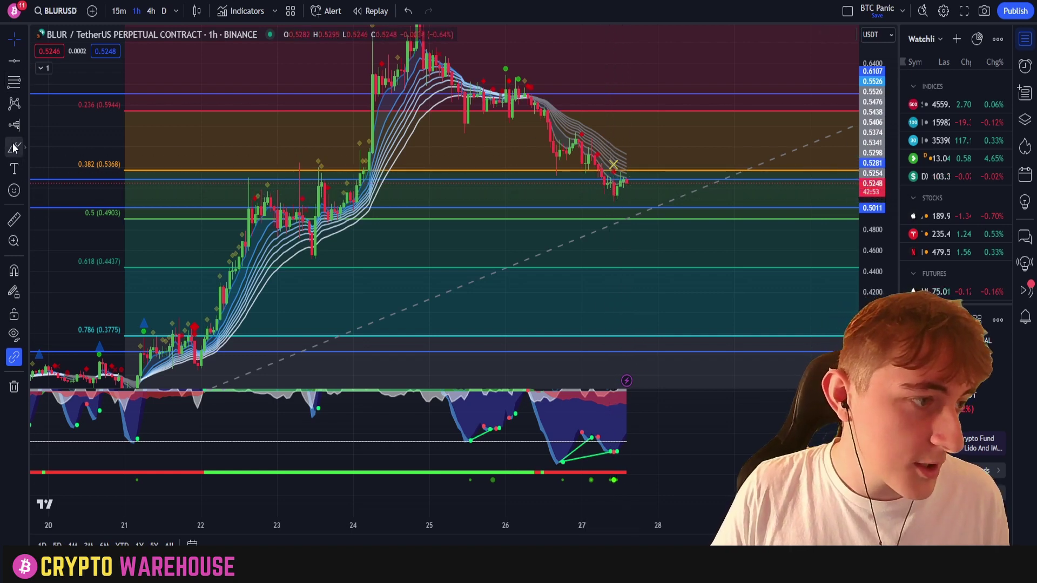
- Try a freehand brush curve under the 27 November lows, and undo it
{"action": "left_click_drag", "start_coordinate": [598, 183], "coordinate": [630, 195]}
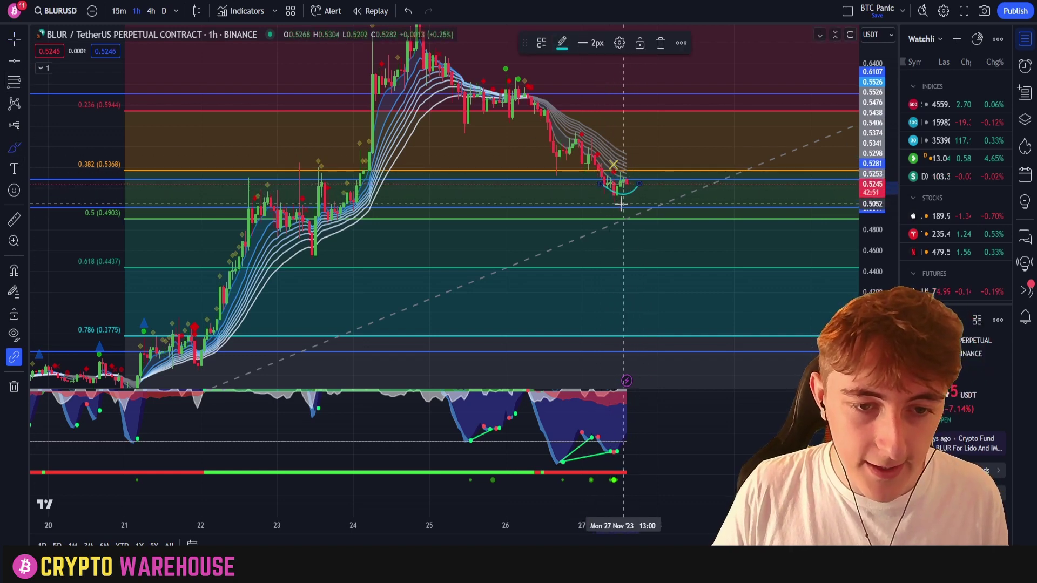
{"action": "key", "text": "ctrl+z"}
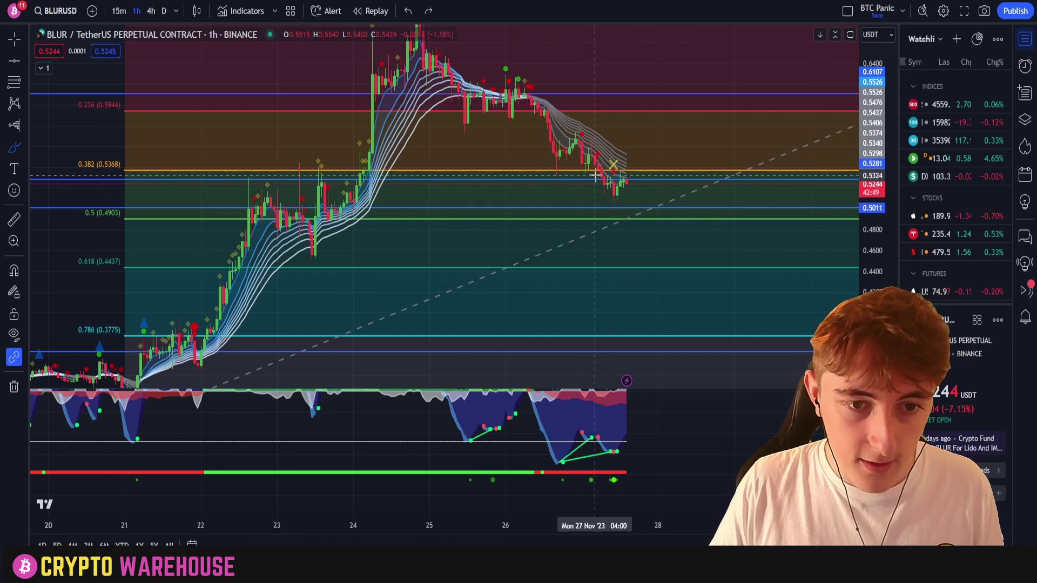
- Try brush marks under the 27 November lows and around the latest green signal dot, and undo both
{"action": "left_click_drag", "start_coordinate": [595, 176], "coordinate": [611, 193]}
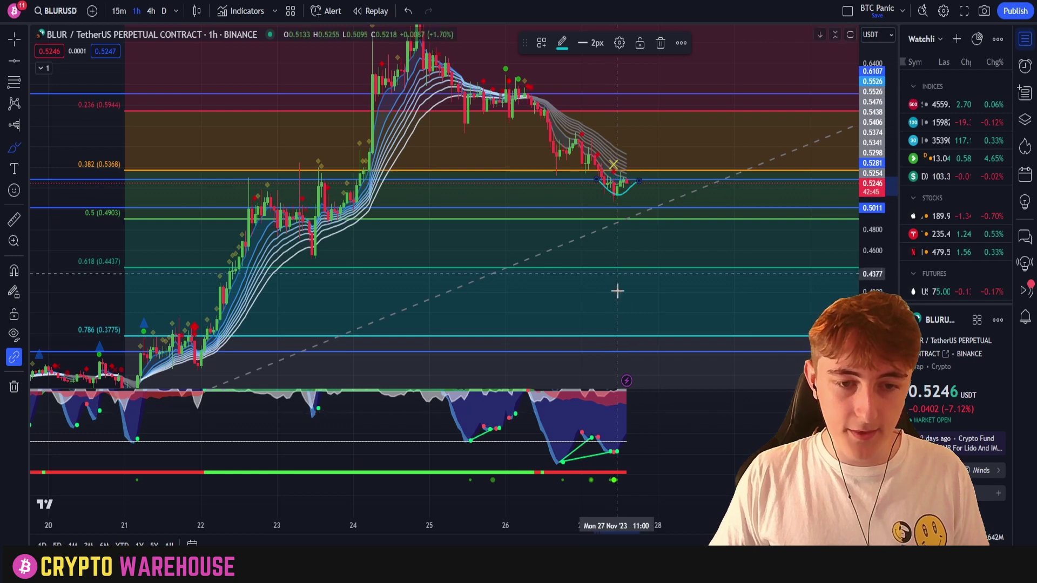
{"action": "left_click_drag", "start_coordinate": [613, 463], "coordinate": [620, 485]}
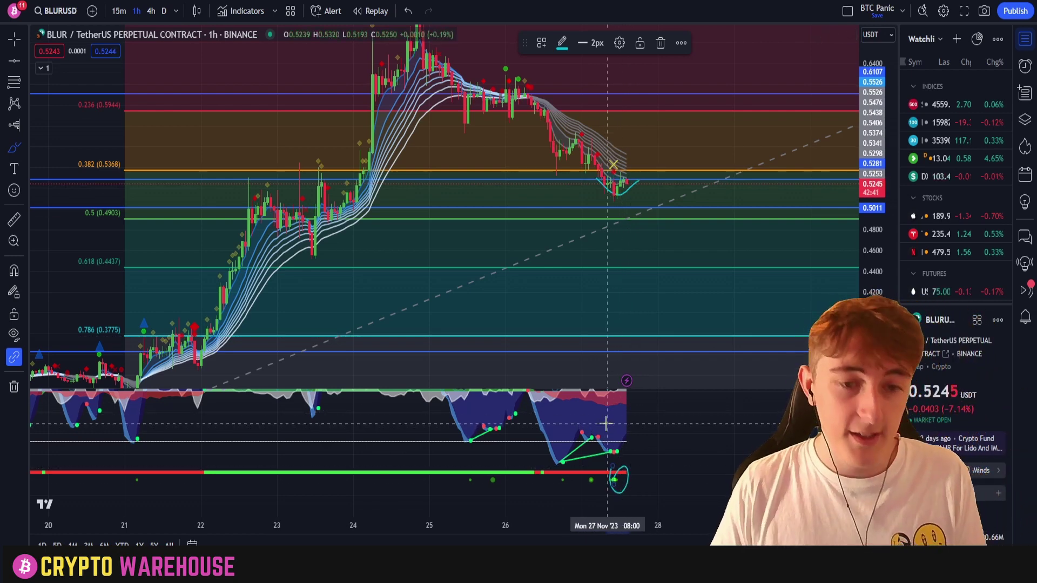
{"action": "key", "text": "ctrl+z"}
{"action": "scroll", "coordinate": [633, 179], "scroll_direction": "up", "scroll_amount": 3}
{"action": "key", "text": "ctrl+z"}
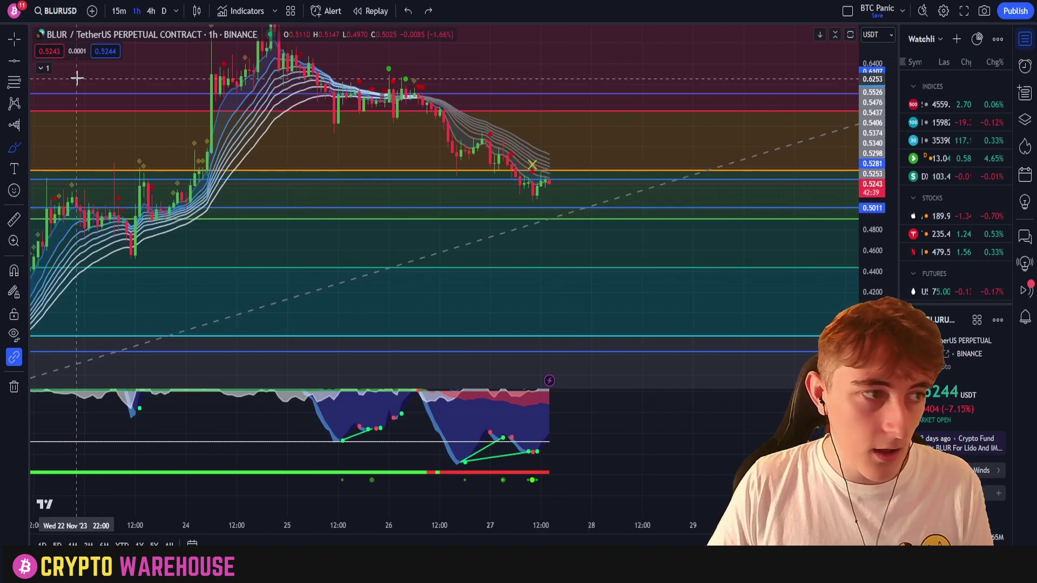
- Anchor a volume profile at 21 November 2023, 00:00, the start of the Fibonacci zone
{"action": "scroll", "coordinate": [630, 193], "scroll_direction": "up", "scroll_amount": 3}
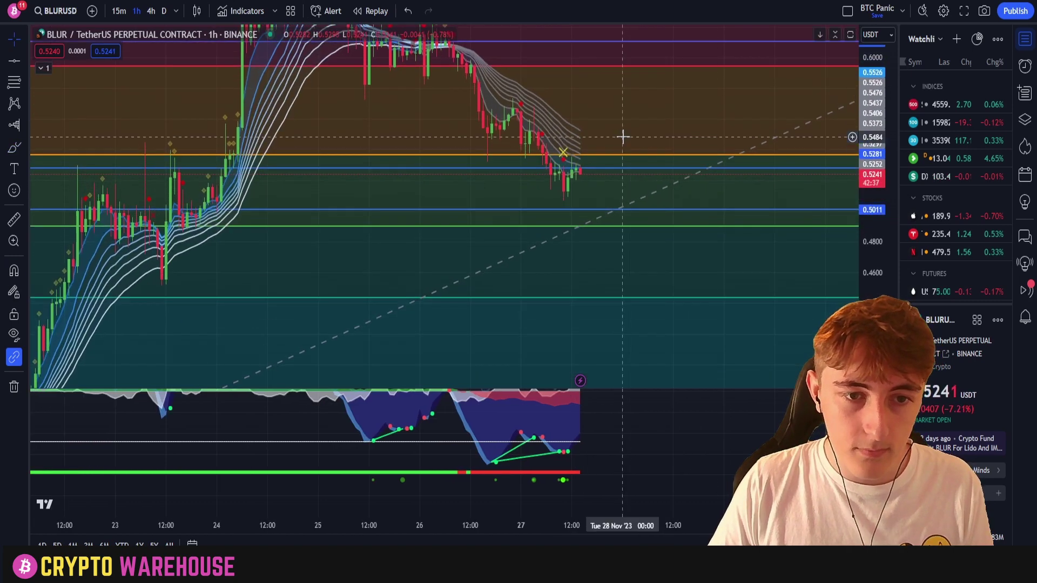
{"action": "left_click_drag", "start_coordinate": [623, 137], "coordinate": [639, 157]}
{"action": "scroll", "coordinate": [619, 201], "scroll_direction": "down", "scroll_amount": 4}
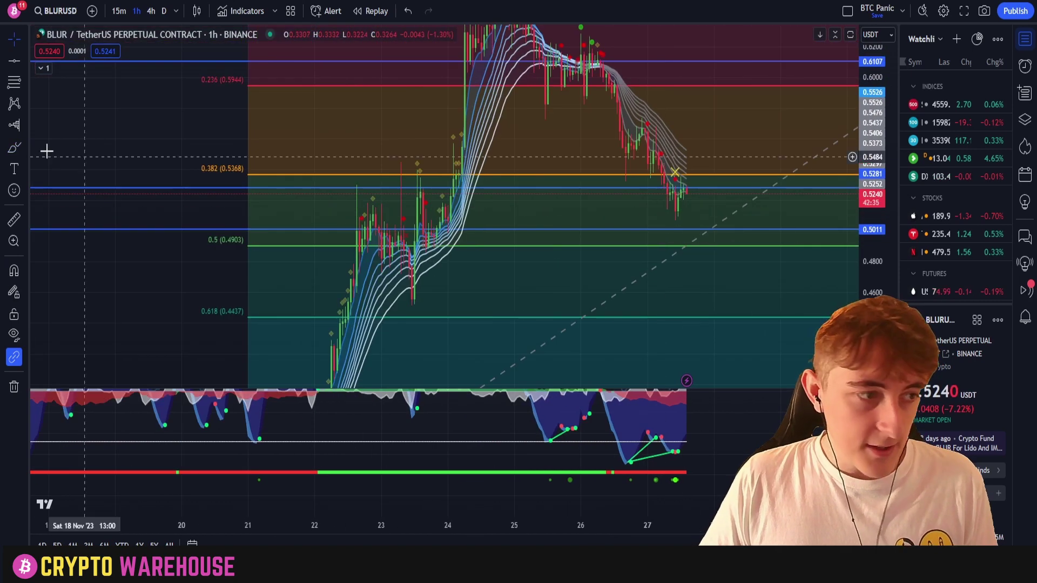
{"action": "left_click", "coordinate": [14, 128]}
{"action": "left_click", "coordinate": [247, 168]}
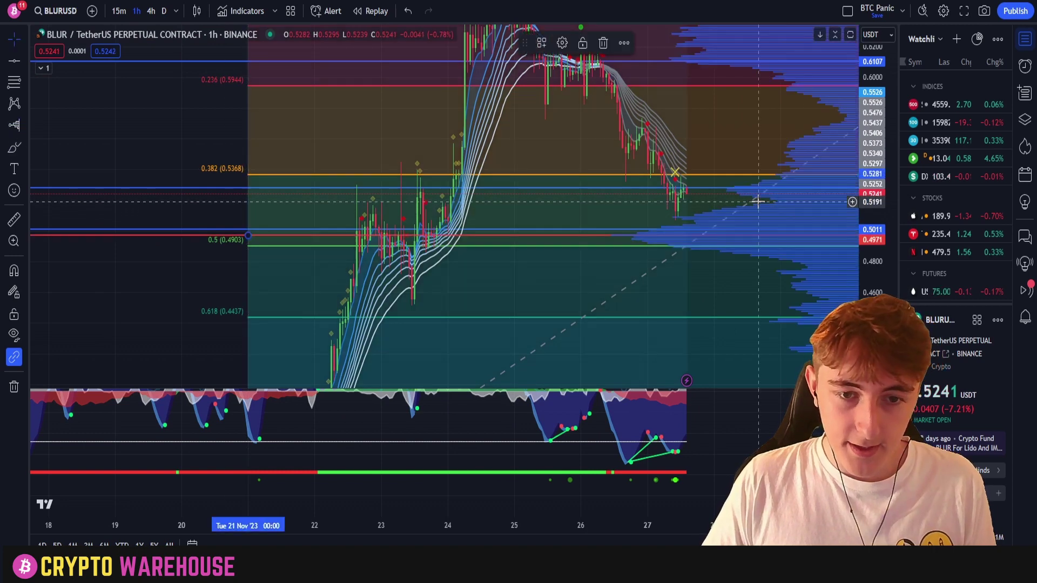
- Examine the volume profile's peaks against the latest 1-hour candles, marked levels and oscillator divergence lines
{"action": "left_click_drag", "start_coordinate": [703, 202], "coordinate": [507, 213]}
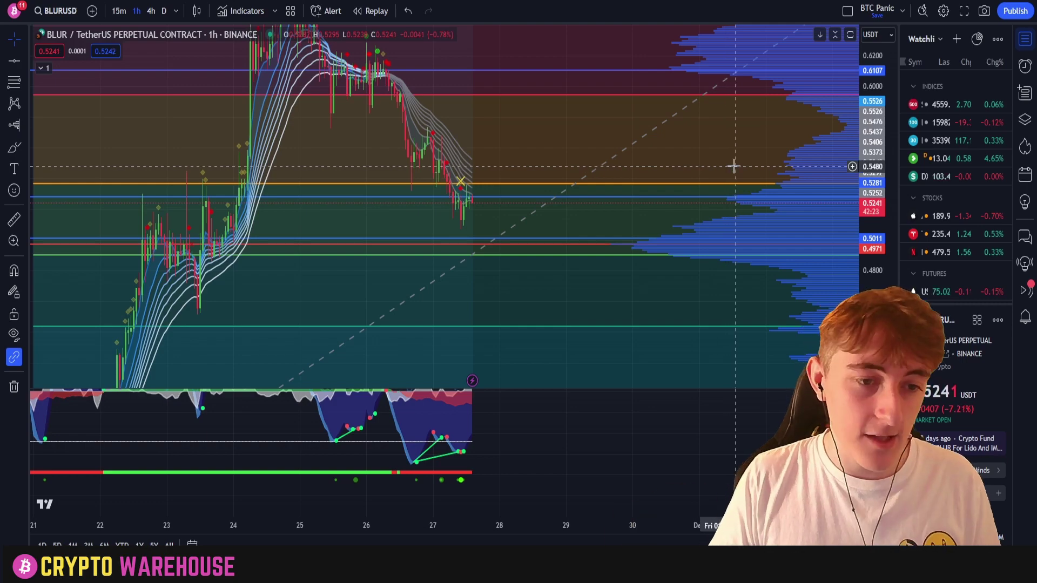
{"action": "scroll", "coordinate": [383, 200], "scroll_direction": "up", "scroll_amount": 6}
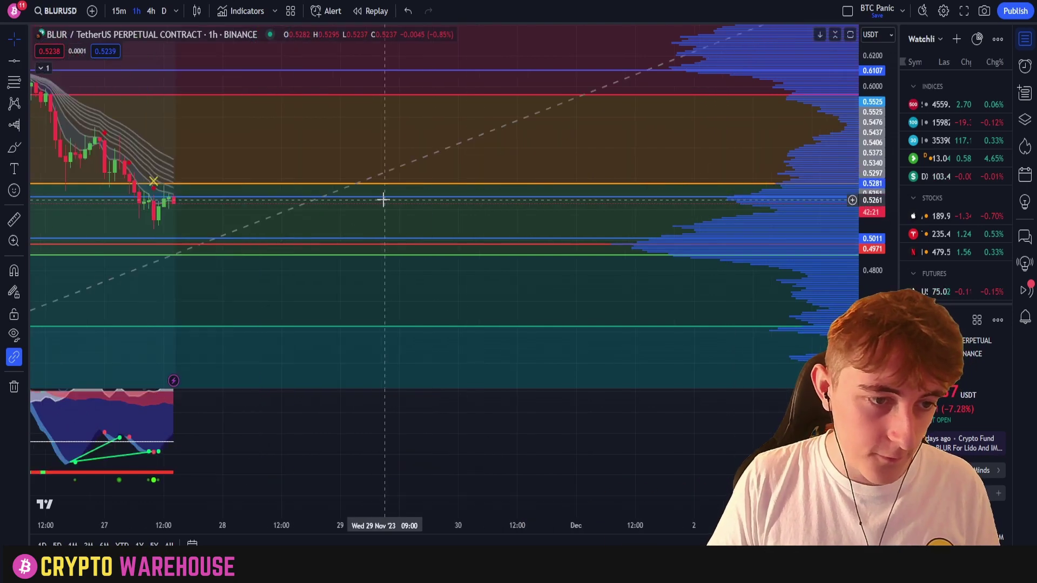
{"action": "left_click_drag", "start_coordinate": [270, 218], "coordinate": [755, 238]}
{"action": "left_click_drag", "start_coordinate": [875, 217], "coordinate": [898, 79]}
{"action": "left_click_drag", "start_coordinate": [719, 174], "coordinate": [624, 165]}
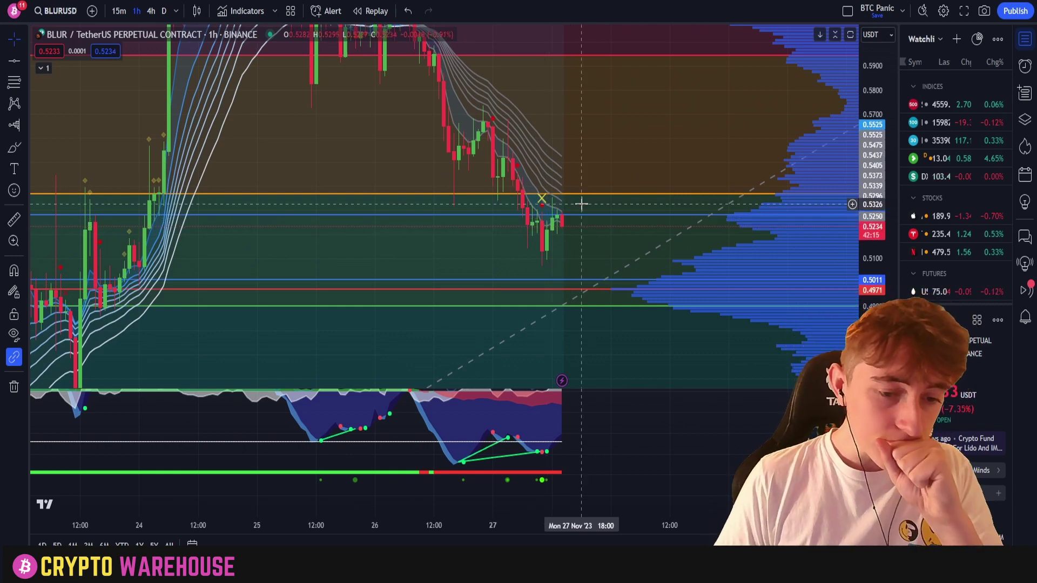
{"action": "left_click_drag", "start_coordinate": [609, 444], "coordinate": [677, 428]}
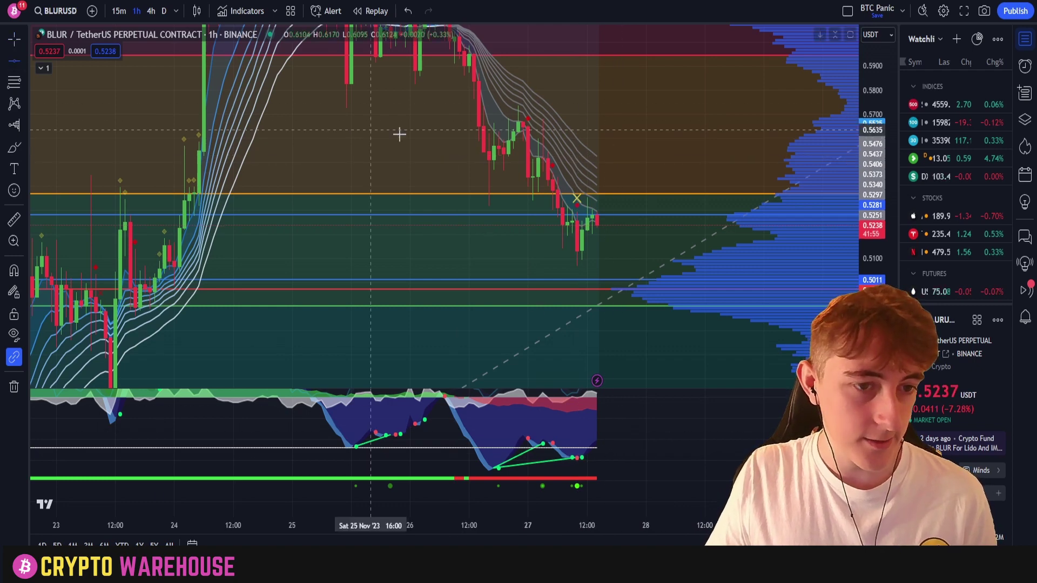
- Draw a freehand brush line joining the falling price lows of 26 and 27 November, redoing the first attempt
{"action": "left_click", "coordinate": [26, 57]}
{"action": "left_click", "coordinate": [48, 76]}
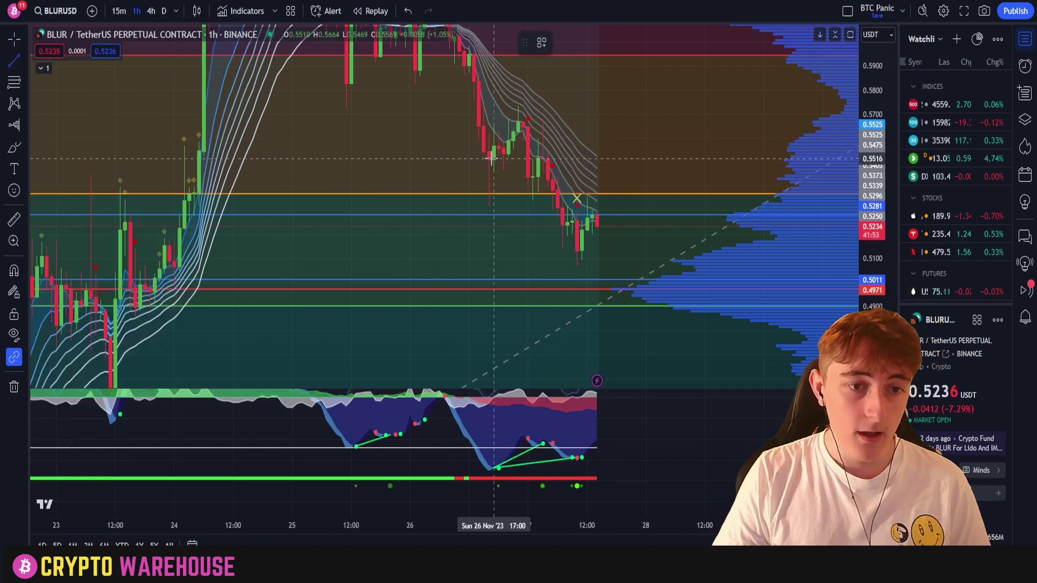
{"action": "left_click", "coordinate": [14, 149]}
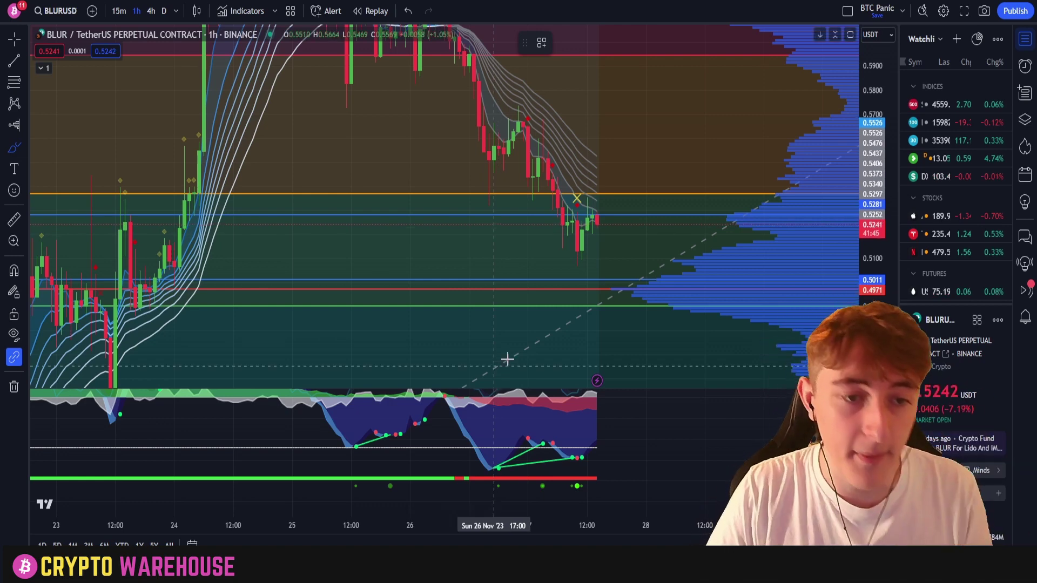
{"action": "left_click_drag", "start_coordinate": [489, 162], "coordinate": [583, 252]}
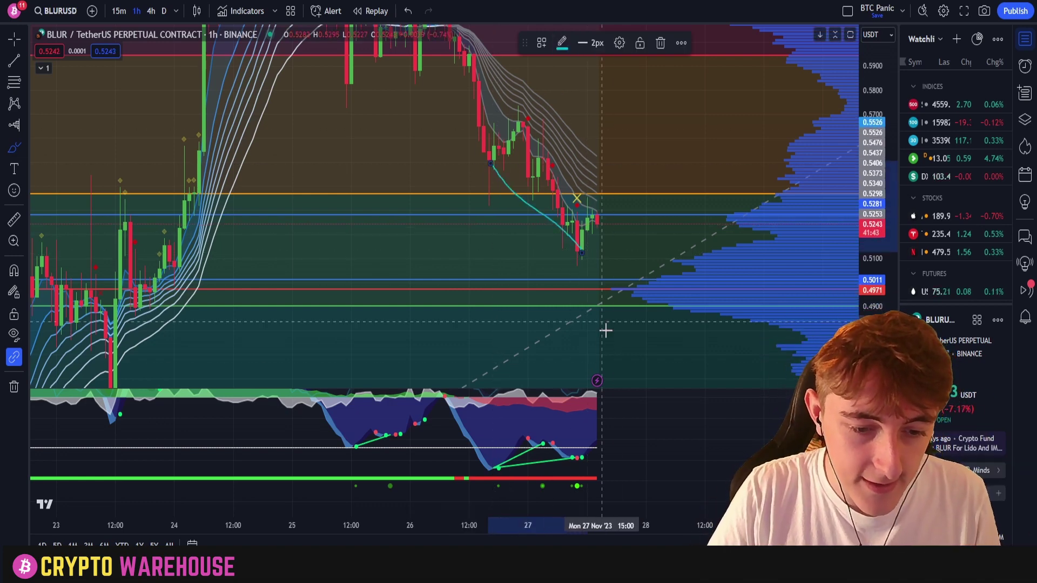
{"action": "key", "text": "ctrl+z"}
{"action": "left_click_drag", "start_coordinate": [490, 160], "coordinate": [578, 258]}
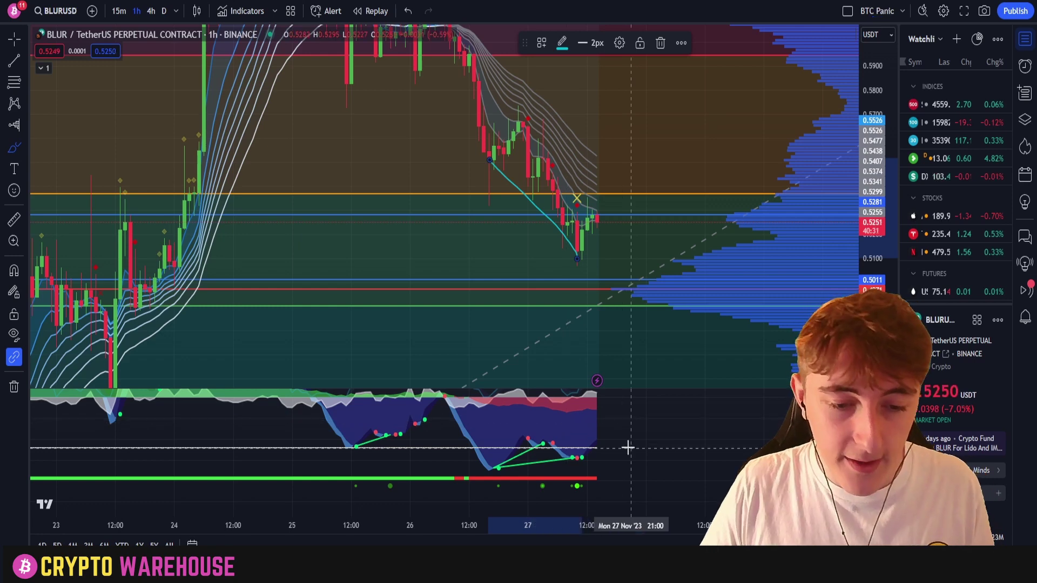
- Enlarge the oscillator's scale and try a brush line along its red area on 26–27 November, undoing the line
{"action": "left_click_drag", "start_coordinate": [645, 461], "coordinate": [697, 470]}
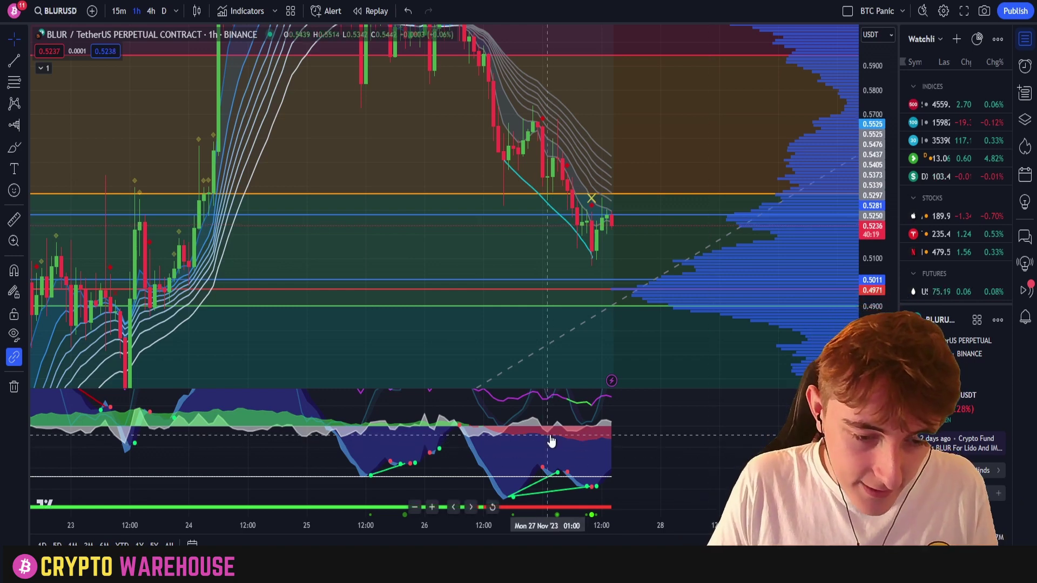
{"action": "left_click_drag", "start_coordinate": [874, 475], "coordinate": [874, 421]}
{"action": "left_click_drag", "start_coordinate": [708, 427], "coordinate": [717, 451]}
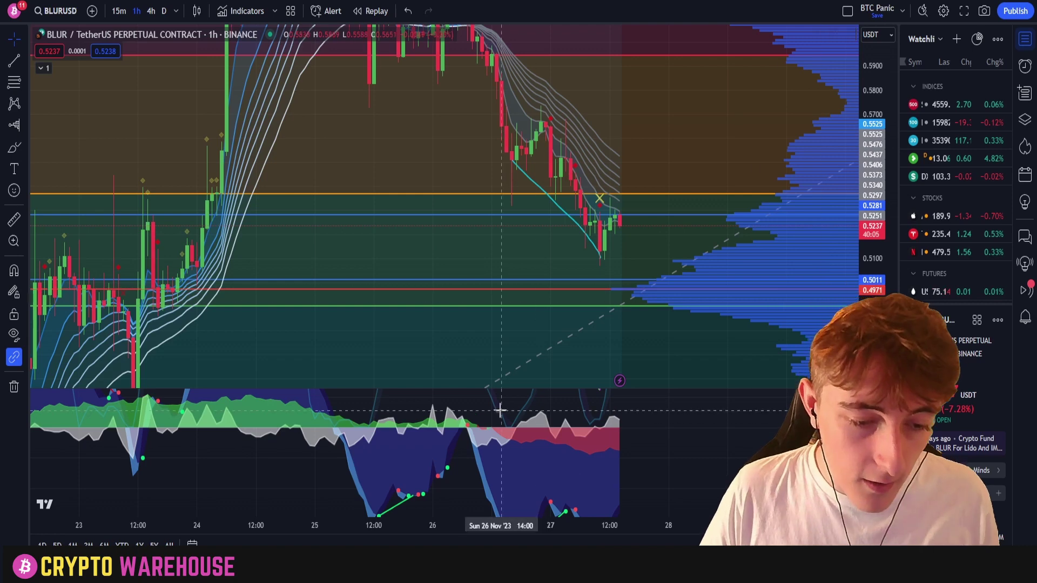
{"action": "left_click", "coordinate": [14, 148]}
{"action": "left_click_drag", "start_coordinate": [494, 429], "coordinate": [593, 469]}
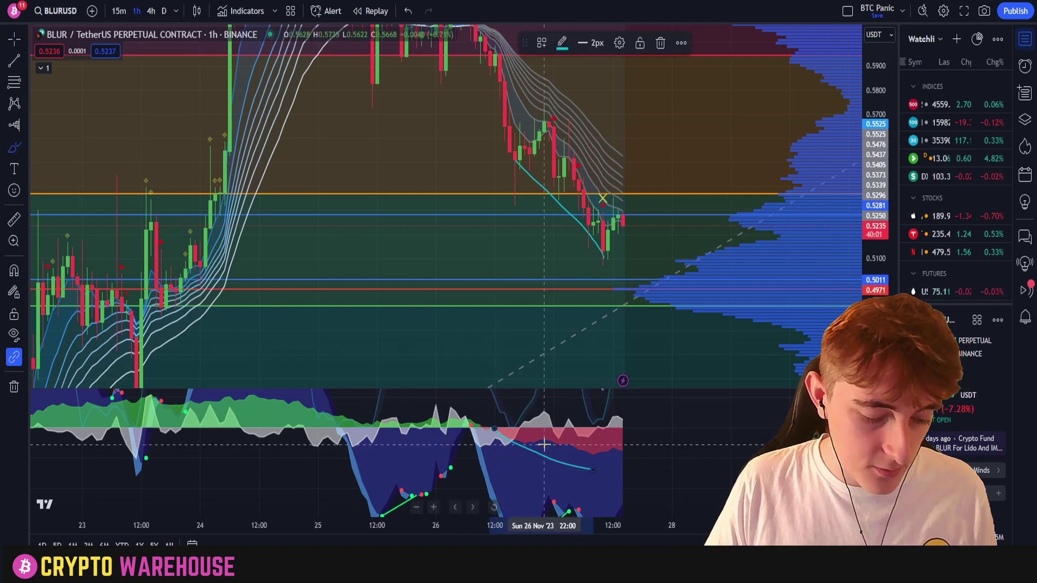
{"action": "key", "text": "ctrl+z"}
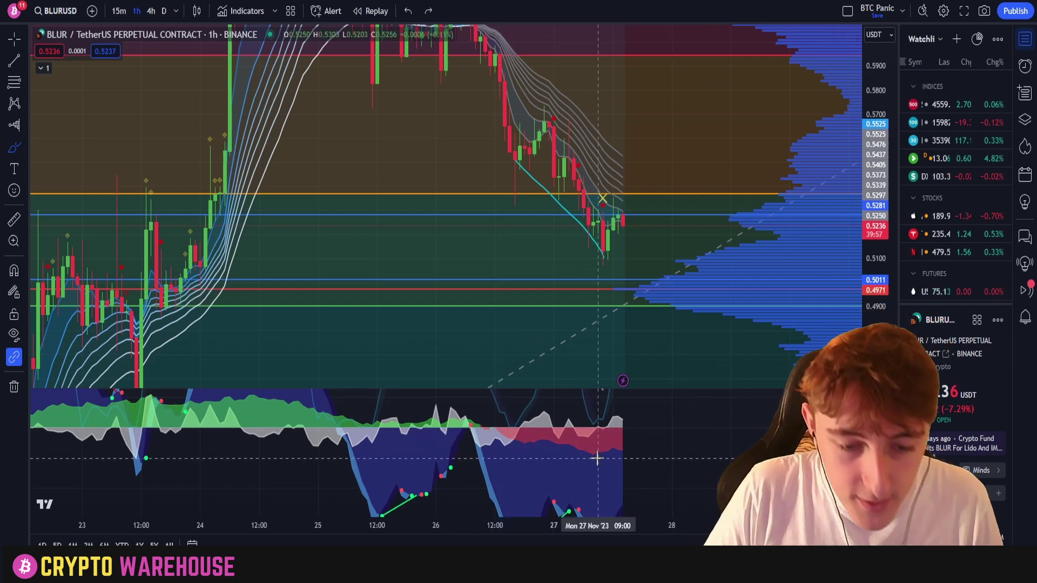
- Try small brush marks on the edge of the oscillator's red area around 27 November, undoing each one
{"action": "left_click_drag", "start_coordinate": [596, 457], "coordinate": [625, 445]}
{"action": "key", "text": "ctrl+z"}
{"action": "key", "text": "ctrl+z"}
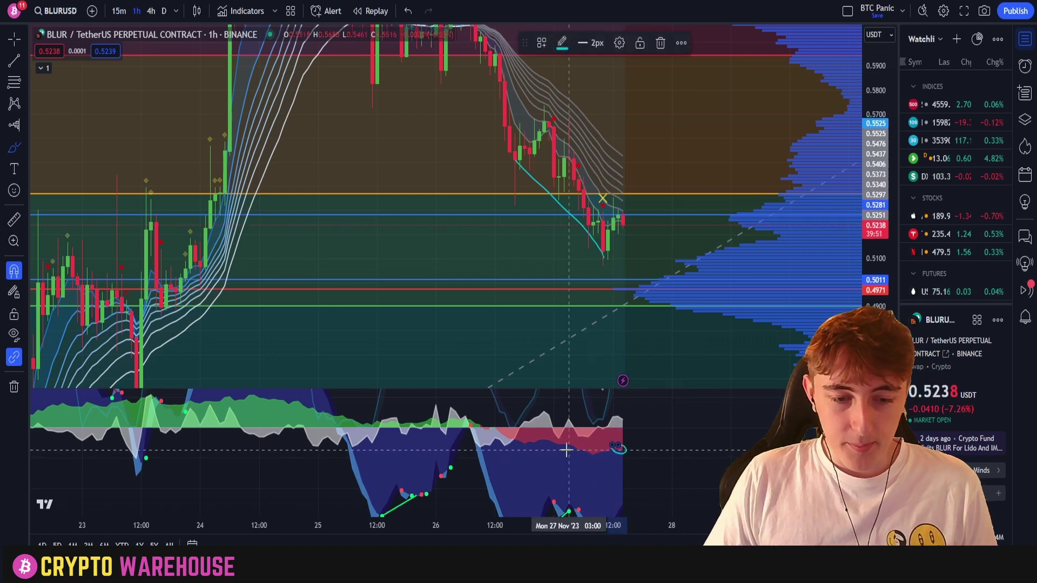
{"action": "key", "text": "ctrl+z"}
{"action": "left_click_drag", "start_coordinate": [560, 441], "coordinate": [571, 444]}
{"action": "key", "text": "ctrl+z"}
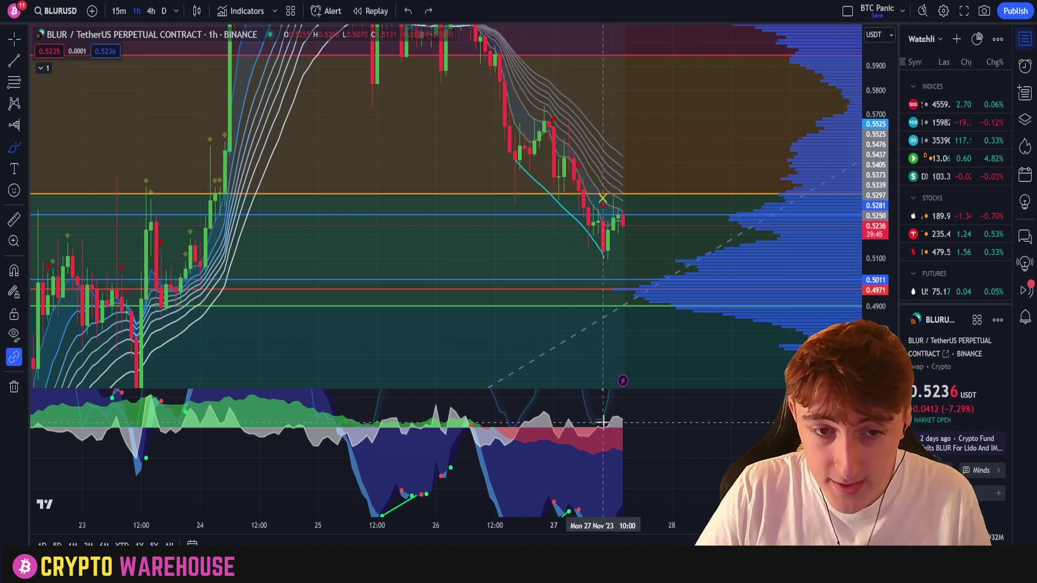
- Try a brush mark at the latest candles, and undo it together with the price-low line and the oscillator rescaling
{"action": "left_click_drag", "start_coordinate": [617, 221], "coordinate": [626, 219]}
{"action": "key", "text": "ctrl+z"}
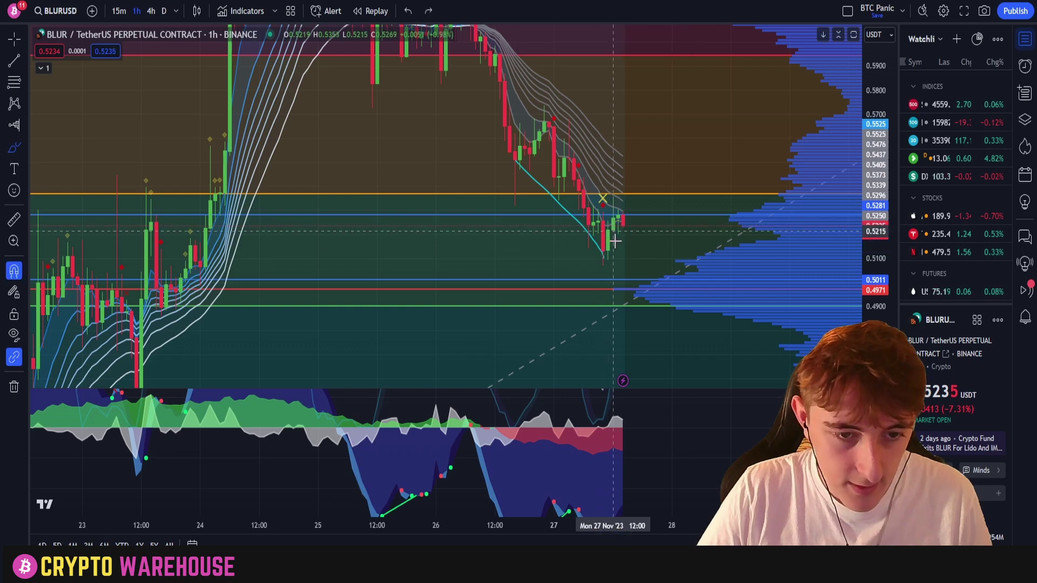
{"action": "key", "text": "ctrl+z"}
{"action": "key", "text": "ctrl+z"}
{"action": "key", "text": "ctrl+z"}
{"action": "key", "text": "ctrl+z"}
{"action": "key", "text": "ctrl+z"}
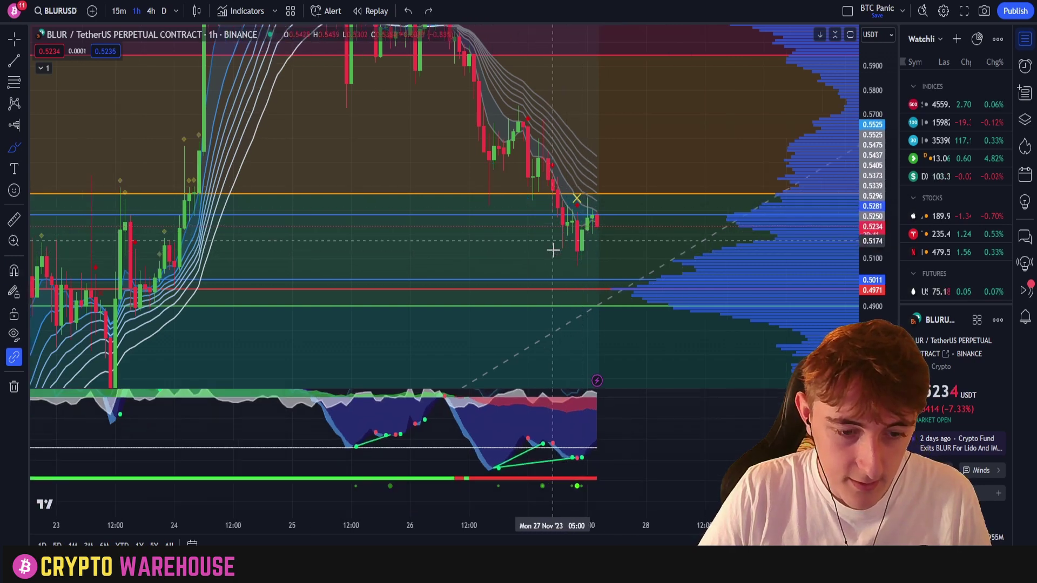
- Enlarge the oscillator to examine its red and grey waves beneath the latest 1-hour candles
{"action": "left_click", "coordinate": [14, 40]}
{"action": "left_click_drag", "start_coordinate": [594, 461], "coordinate": [562, 499]}
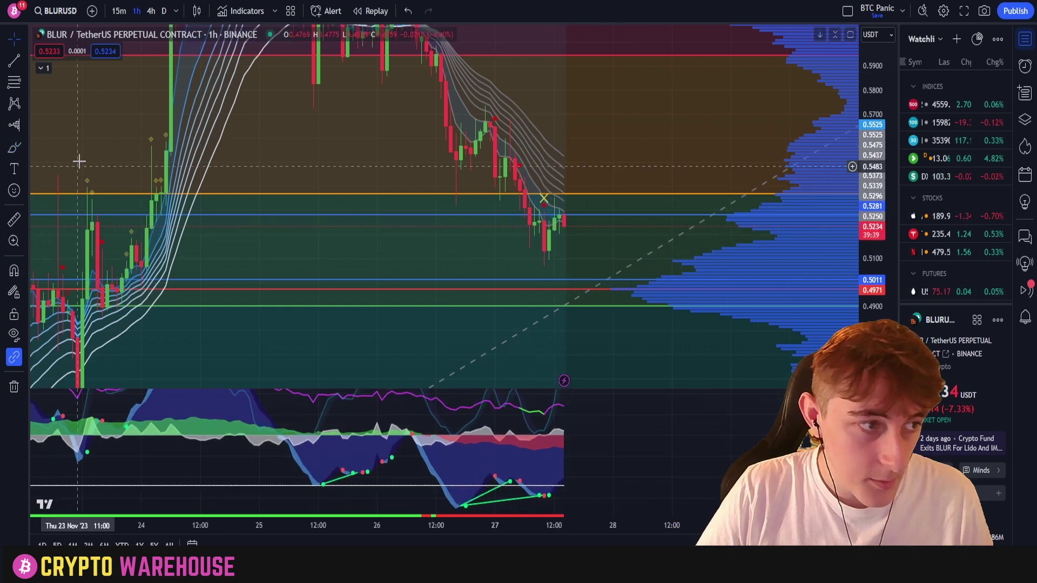
{"action": "scroll", "coordinate": [643, 491], "scroll_direction": "up", "scroll_amount": 3}
{"action": "left_click_drag", "start_coordinate": [874, 487], "coordinate": [874, 414]}
{"action": "left_click_drag", "start_coordinate": [531, 416], "coordinate": [615, 448]}
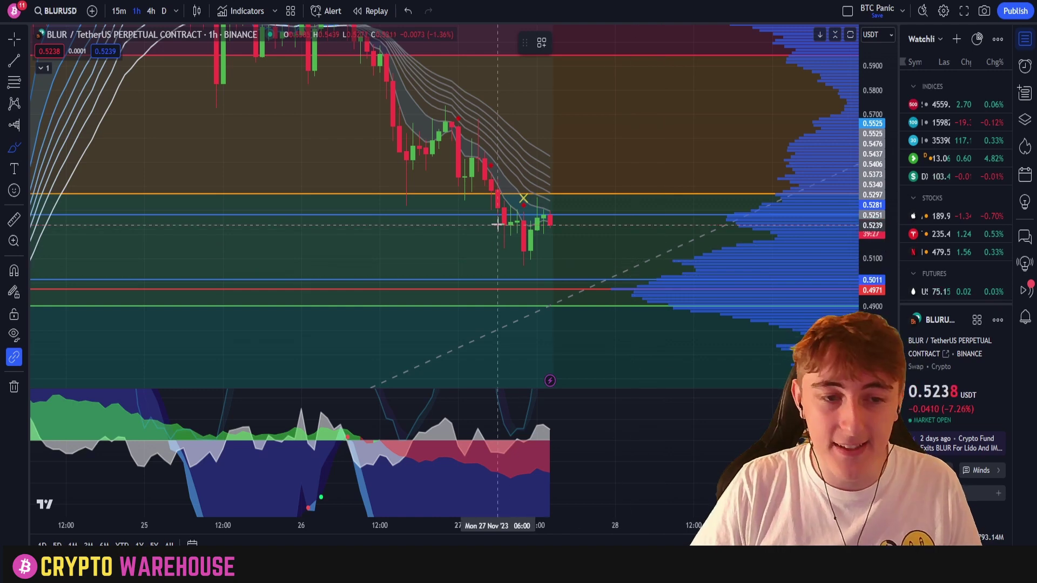
- Try freehand brush paths projecting the price and the oscillator's red wave beyond 27 November, undoing each one
{"action": "mouse_move", "coordinate": [508, 211]}
{"action": "left_mouse_down"}
{"action": "mouse_move", "coordinate": [513, 246]}
{"action": "mouse_move", "coordinate": [550, 215]}
{"action": "mouse_move", "coordinate": [611, 210]}
{"action": "mouse_move", "coordinate": [765, 309]}
{"action": "left_mouse_up"}
{"action": "key", "text": "ctrl+z"}
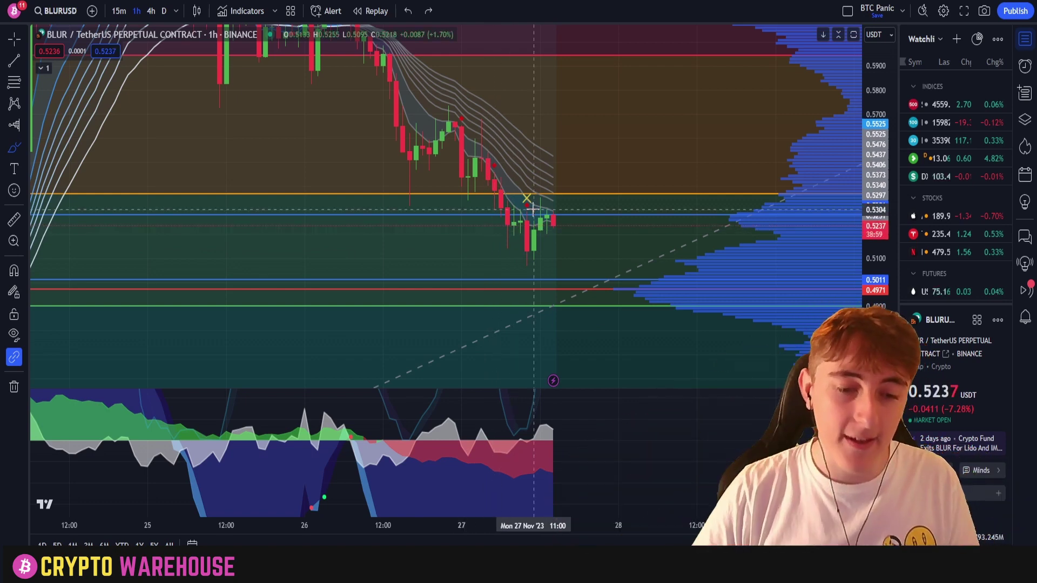
{"action": "mouse_move", "coordinate": [514, 474]}
{"action": "left_mouse_down"}
{"action": "mouse_move", "coordinate": [527, 457]}
{"action": "mouse_move", "coordinate": [658, 436]}
{"action": "left_mouse_up"}
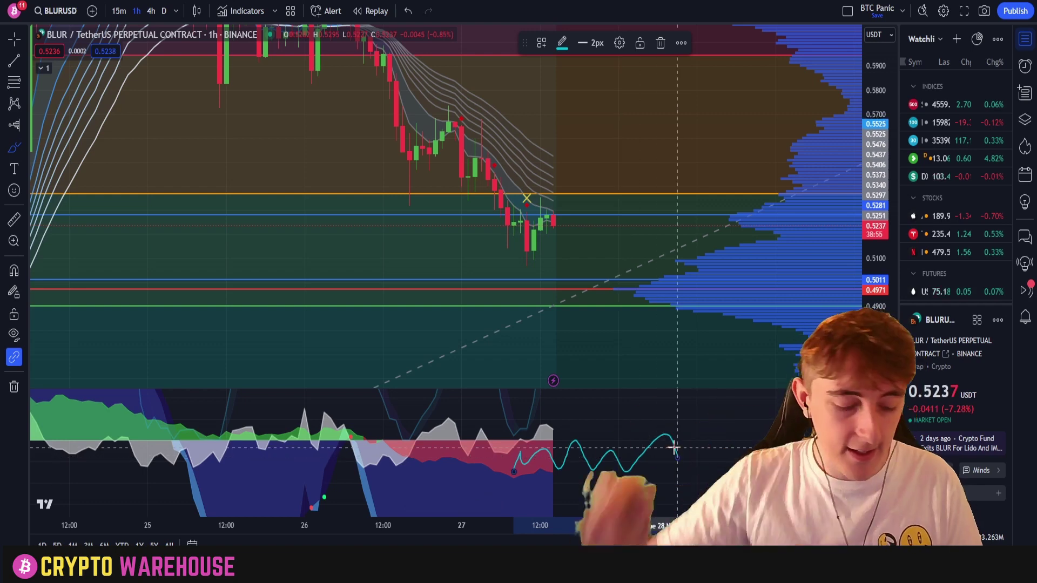
{"action": "key", "text": "ctrl+z"}
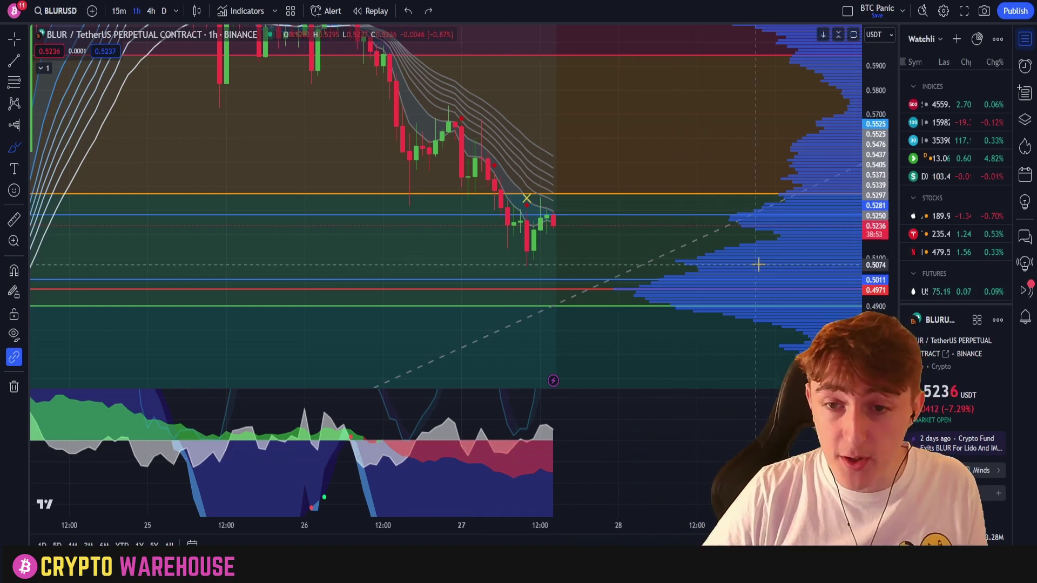
{"action": "mouse_move", "coordinate": [507, 217]}
{"action": "left_mouse_down"}
{"action": "mouse_move", "coordinate": [539, 261]}
{"action": "mouse_move", "coordinate": [560, 222]}
{"action": "mouse_move", "coordinate": [620, 236]}
{"action": "mouse_move", "coordinate": [646, 261]}
{"action": "mouse_move", "coordinate": [684, 219]}
{"action": "left_mouse_up"}
{"action": "key", "text": "ctrl+z"}
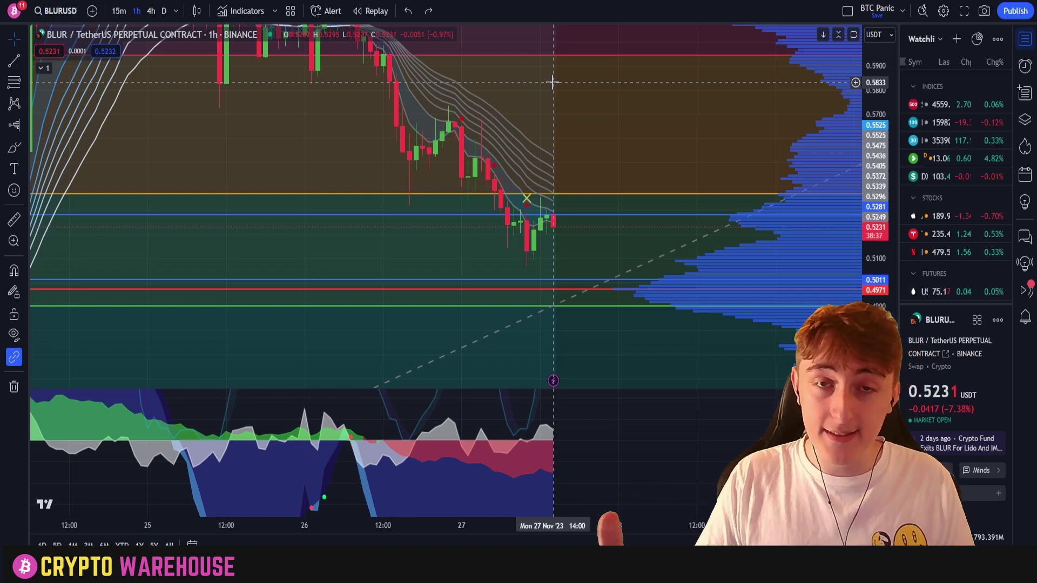
- Switch the chart to the daily timeframe and fit the whole Fibonacci retracement and volume profile in view
{"action": "left_click", "coordinate": [163, 13]}
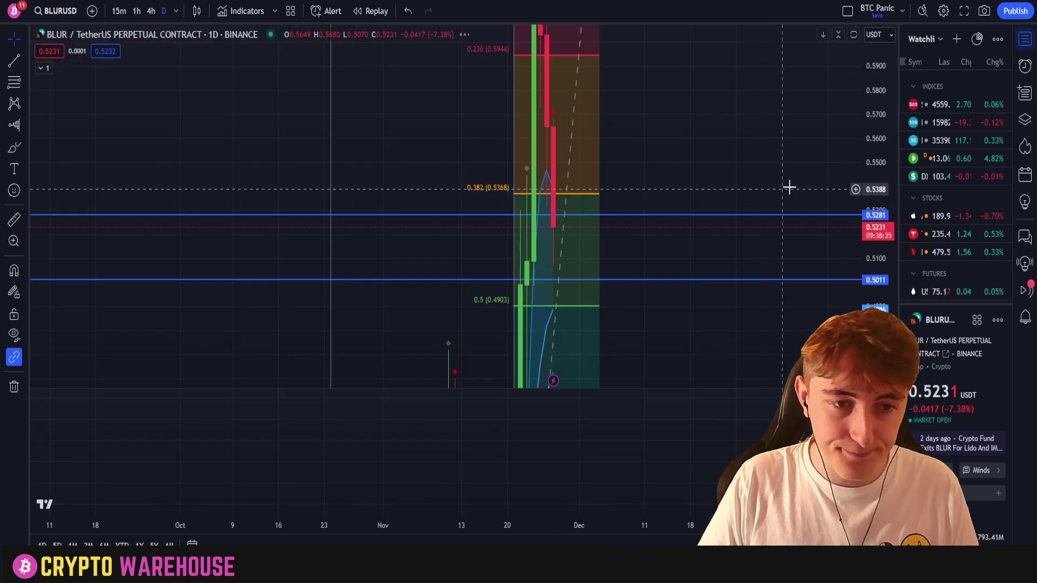
{"action": "left_click_drag", "start_coordinate": [868, 178], "coordinate": [867, 215]}
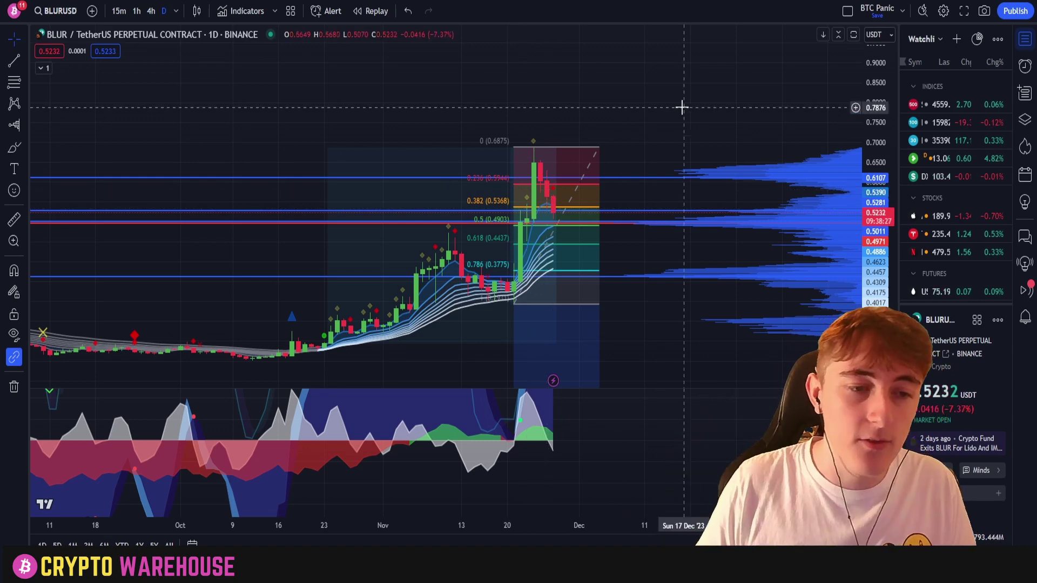
{"action": "scroll", "coordinate": [613, 417], "scroll_direction": "up", "scroll_amount": 3}
{"action": "left_click_drag", "start_coordinate": [476, 446], "coordinate": [609, 474]}
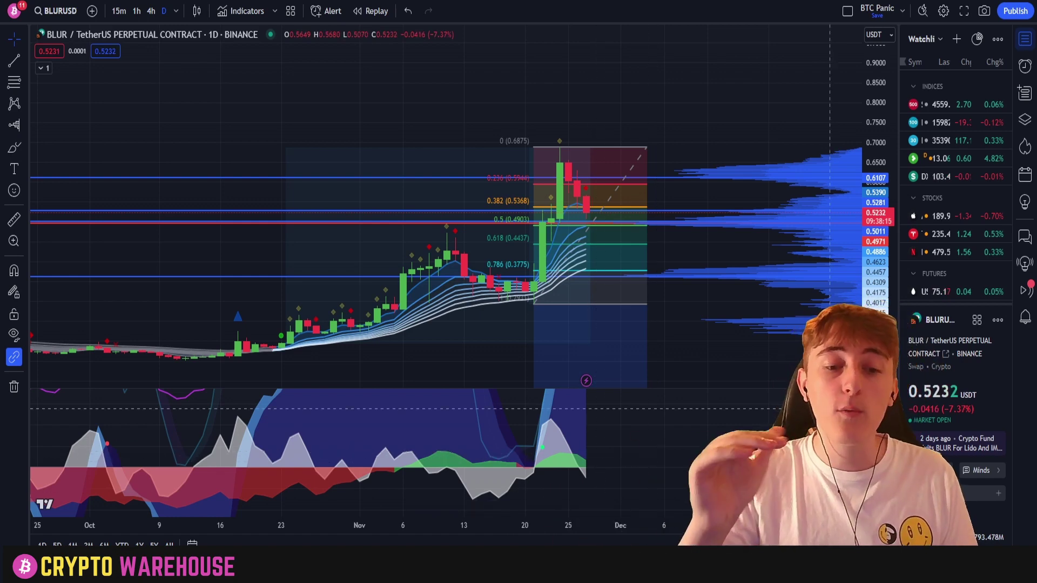
- Reset the daily oscillator's scale to review all its waves, and enlarge it around the green and grey waves
{"action": "double_click", "coordinate": [876, 459]}
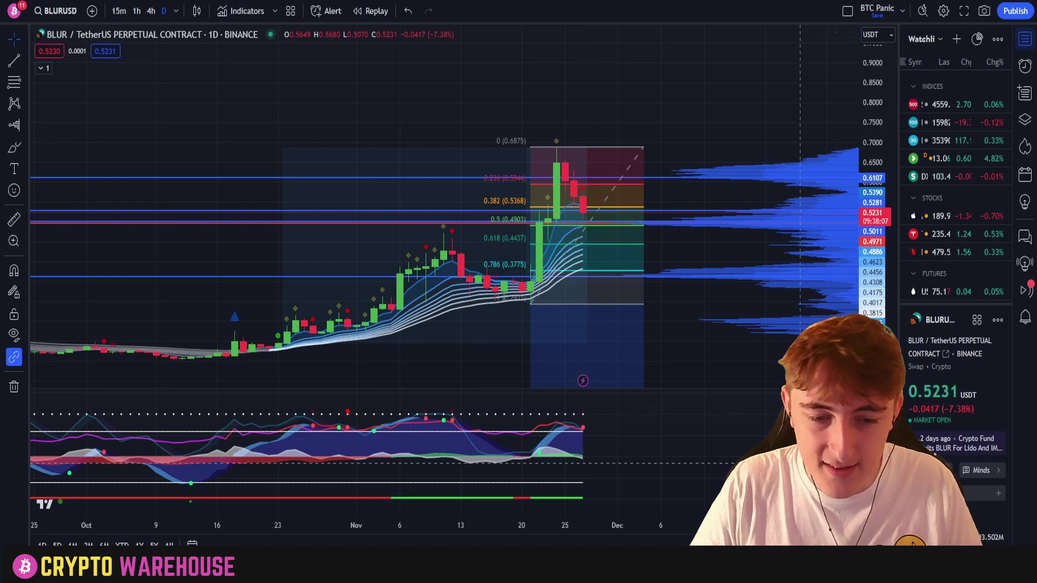
{"action": "scroll", "coordinate": [583, 430], "scroll_direction": "up", "scroll_amount": 2}
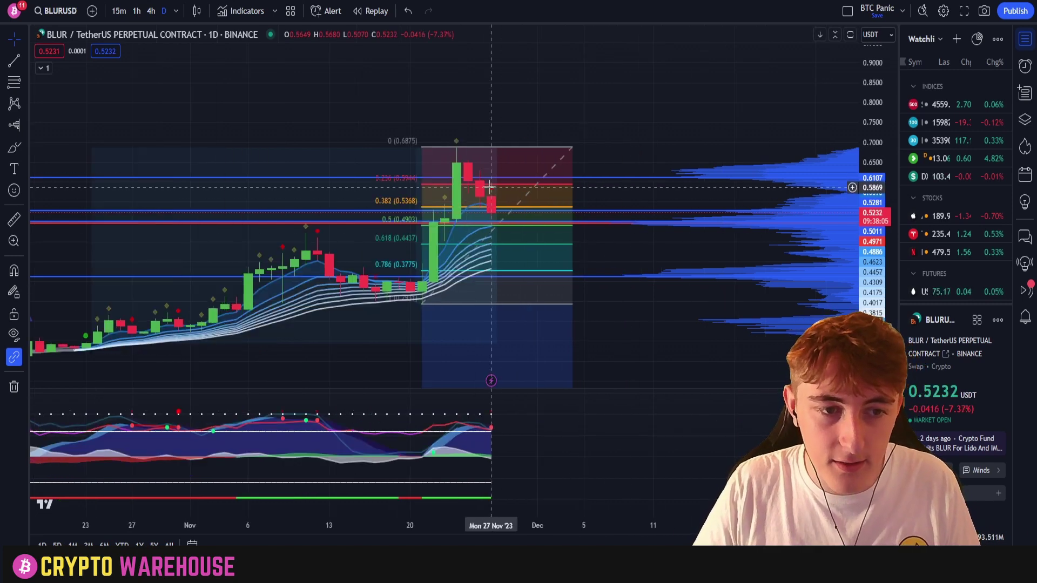
{"action": "scroll", "coordinate": [594, 454], "scroll_direction": "up", "scroll_amount": 2}
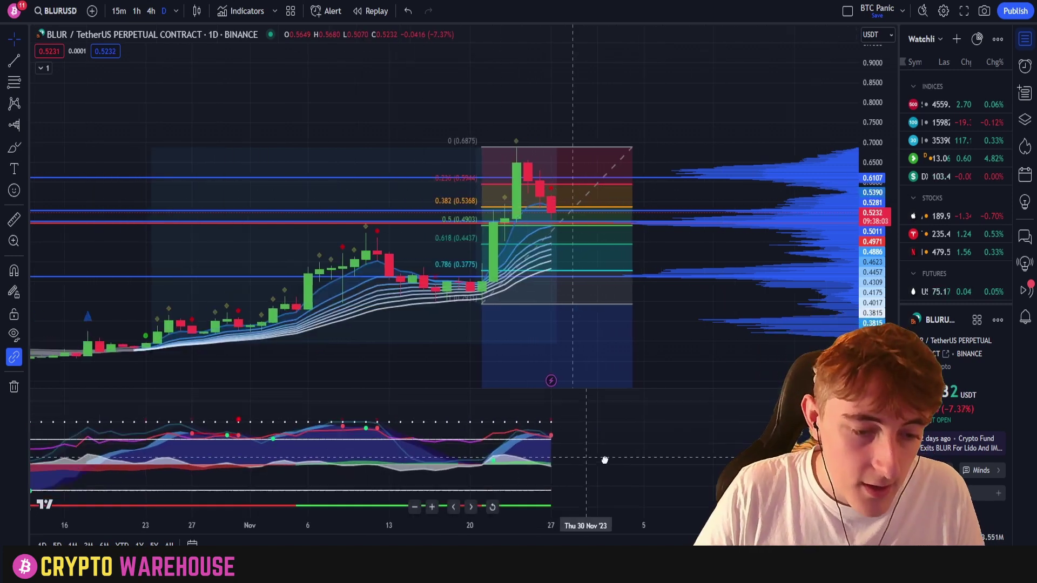
{"action": "left_click_drag", "start_coordinate": [583, 450], "coordinate": [652, 447]}
{"action": "left_click_drag", "start_coordinate": [875, 475], "coordinate": [875, 422]}
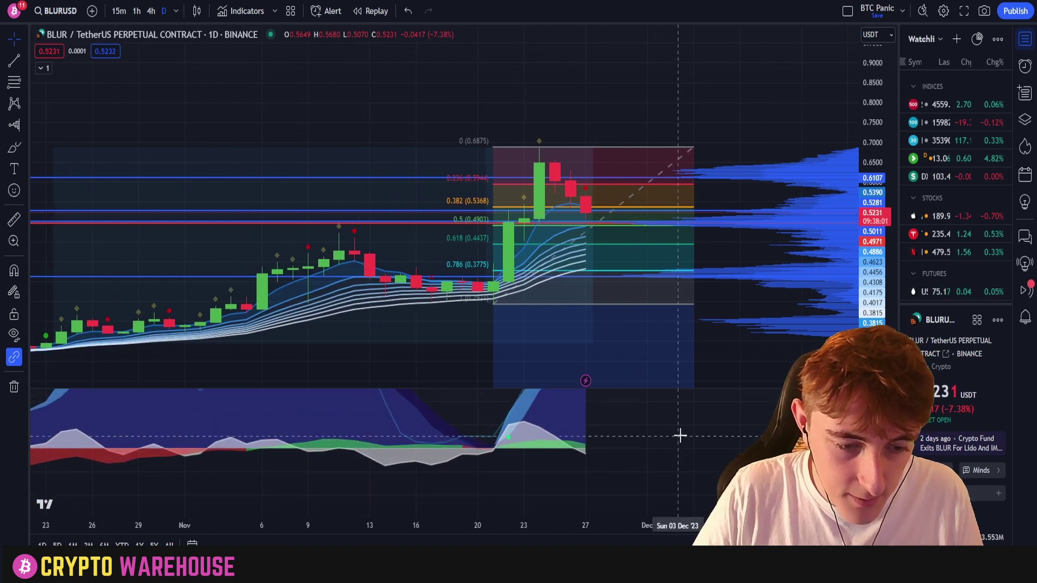
- Reset the daily oscillator's scale and widen the chart back to early October
{"action": "left_click_drag", "start_coordinate": [682, 432], "coordinate": [688, 476]}
{"action": "scroll", "coordinate": [689, 477], "scroll_direction": "down", "scroll_amount": 2}
{"action": "left_click_drag", "start_coordinate": [458, 406], "coordinate": [462, 421]}
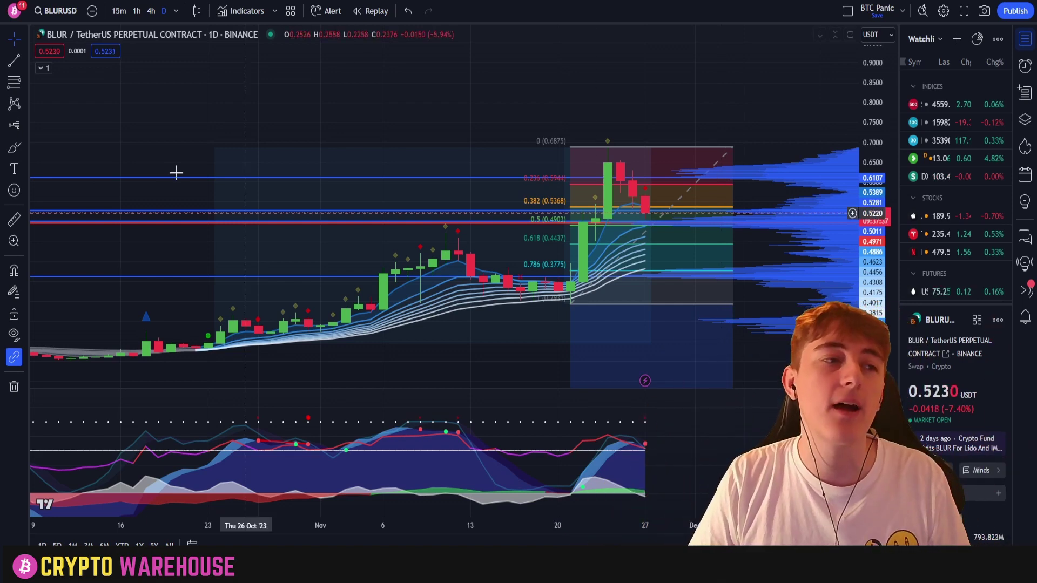
- Switch the chart to the 1-hour timeframe and enlarge the latest candles against the Fibonacci levels and volume profile
{"action": "left_click", "coordinate": [137, 11]}
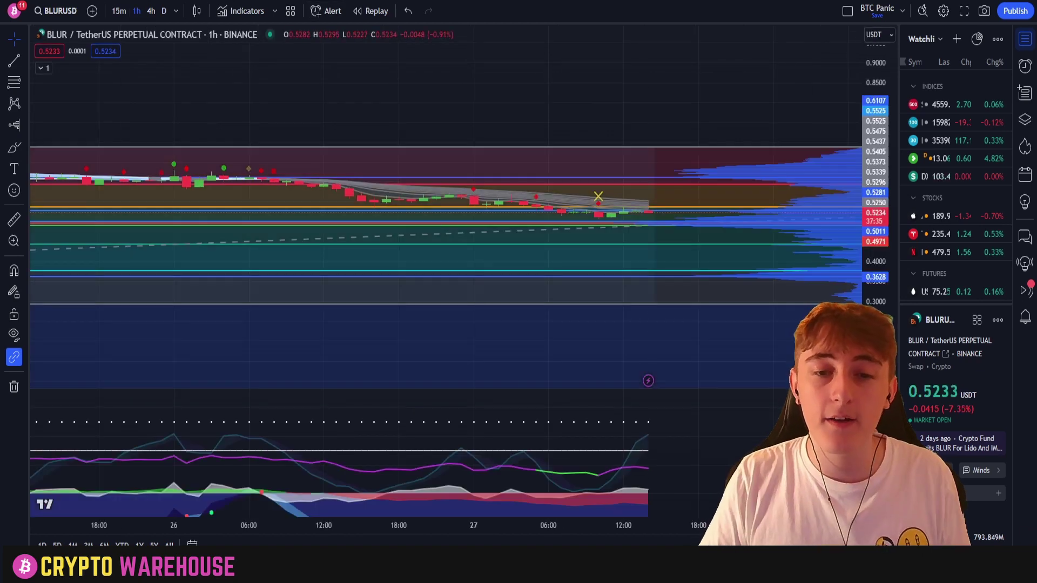
{"action": "left_click_drag", "start_coordinate": [879, 274], "coordinate": [796, 120]}
{"action": "left_click_drag", "start_coordinate": [872, 210], "coordinate": [871, 127]}
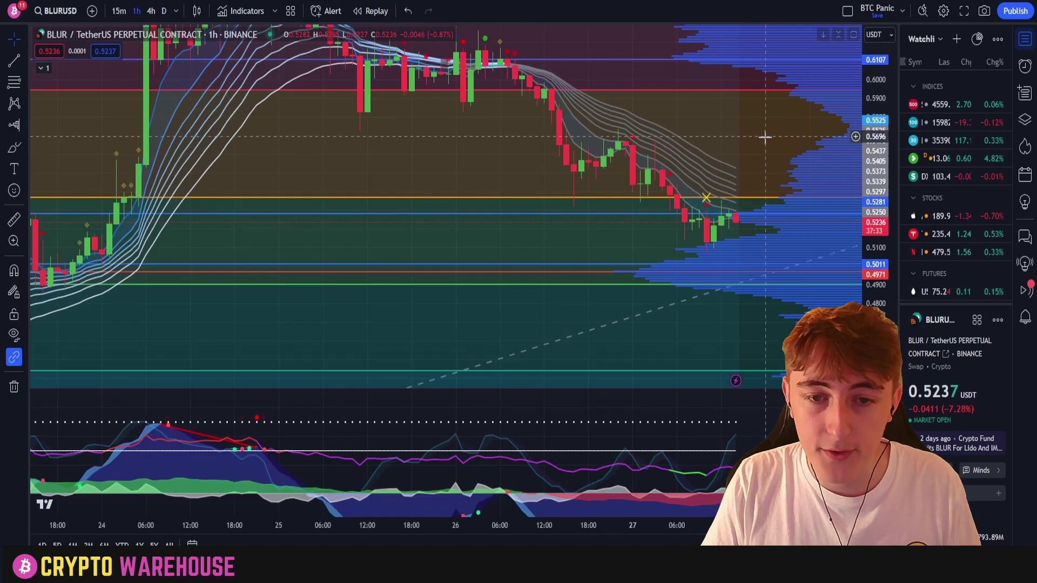
{"action": "left_click_drag", "start_coordinate": [764, 136], "coordinate": [687, 98]}
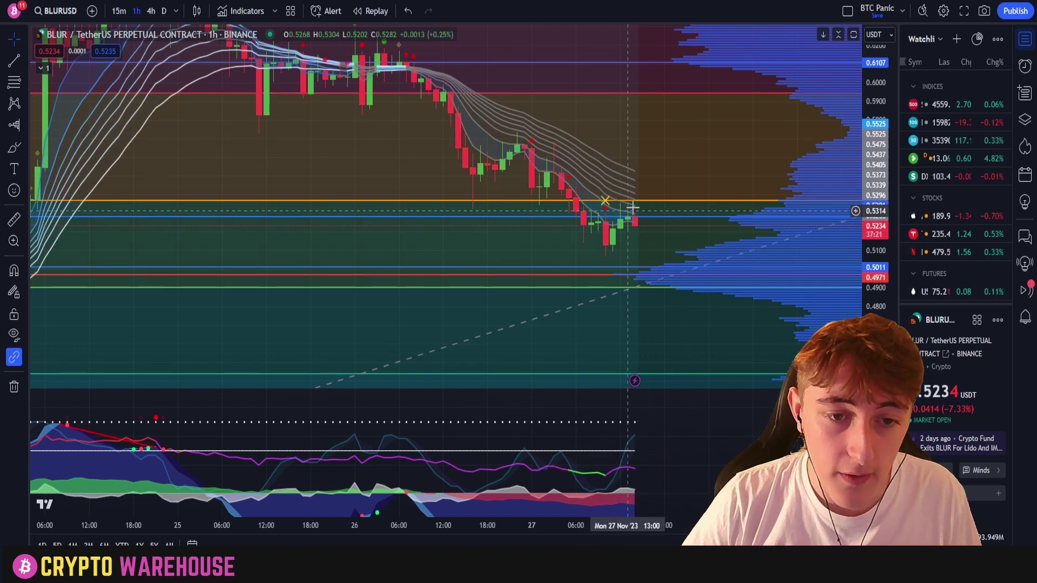
{"action": "left_click_drag", "start_coordinate": [667, 162], "coordinate": [604, 143]}
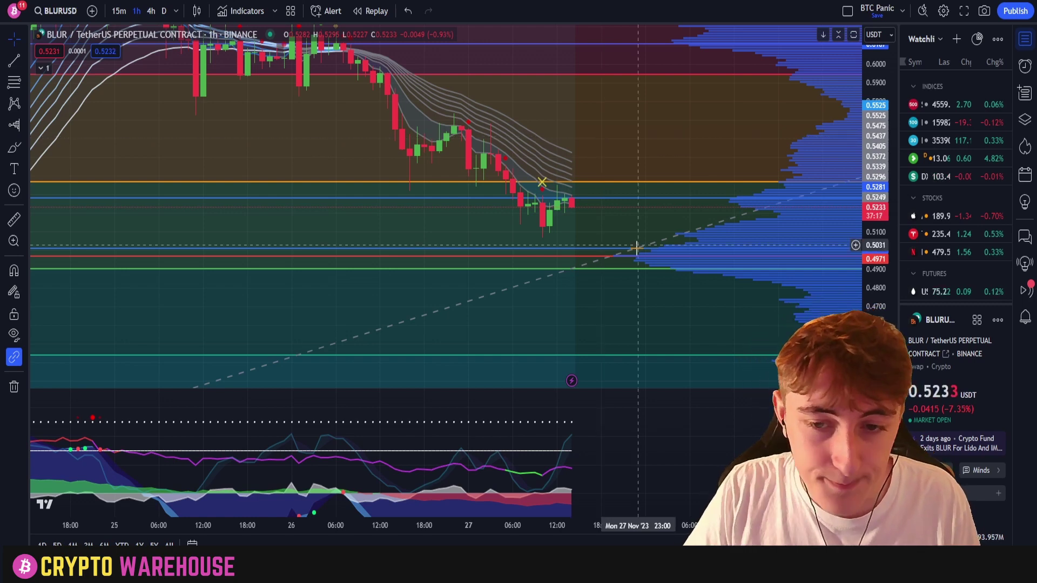
- Try a horizontal line beneath the latest 1-hour candles, shift it down to about 0.5053, and delete it
{"action": "left_click", "coordinate": [23, 63]}
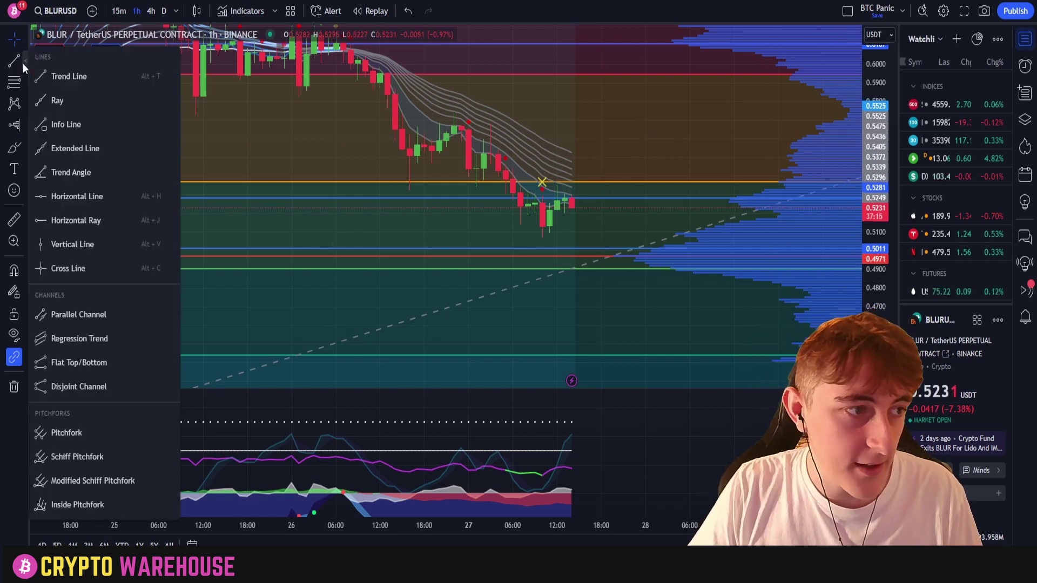
{"action": "left_click", "coordinate": [122, 197]}
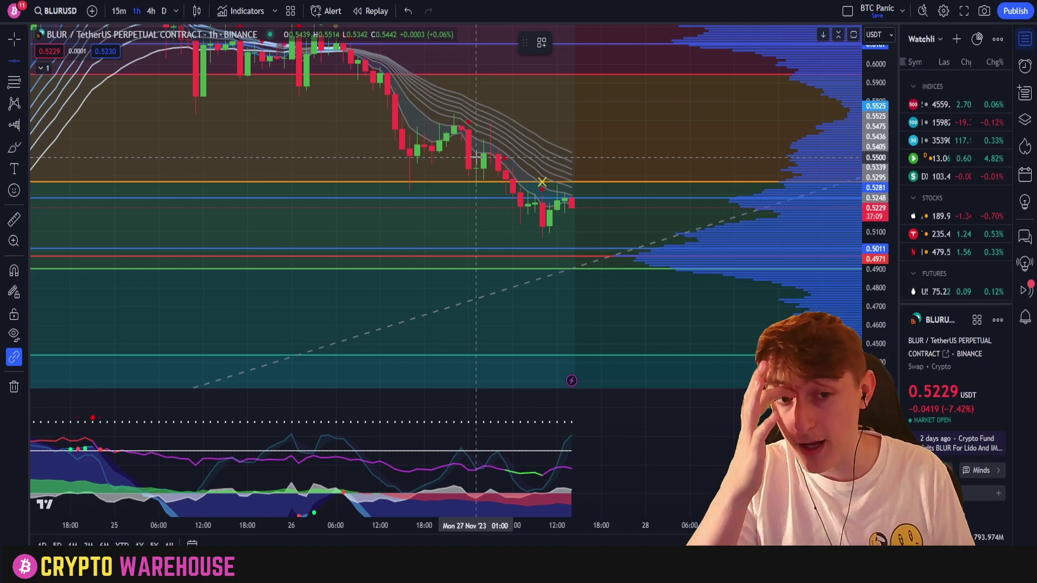
{"action": "left_click", "coordinate": [572, 232]}
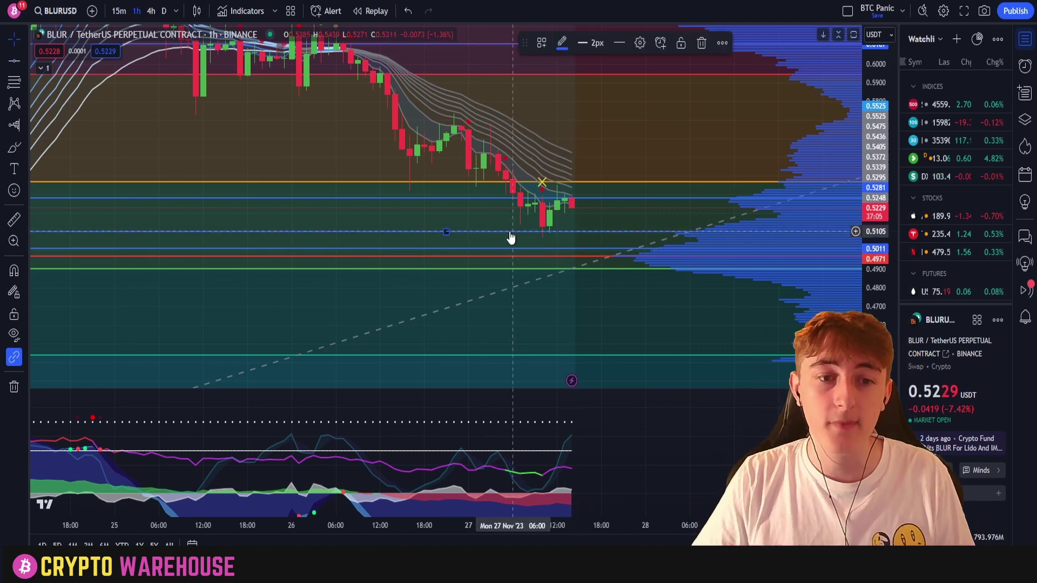
{"action": "left_click_drag", "start_coordinate": [512, 233], "coordinate": [512, 241]}
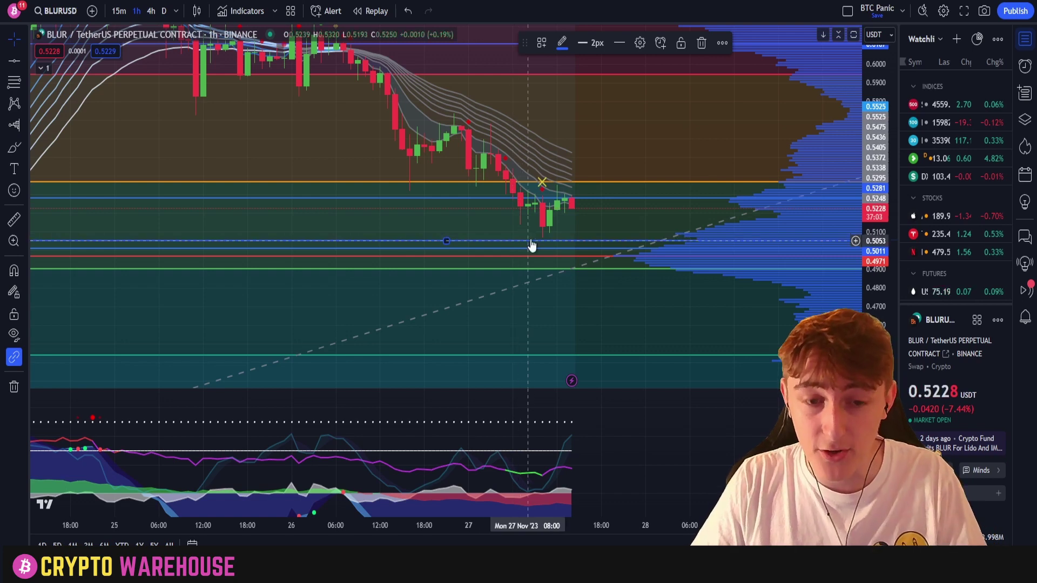
{"action": "key", "text": "Delete"}
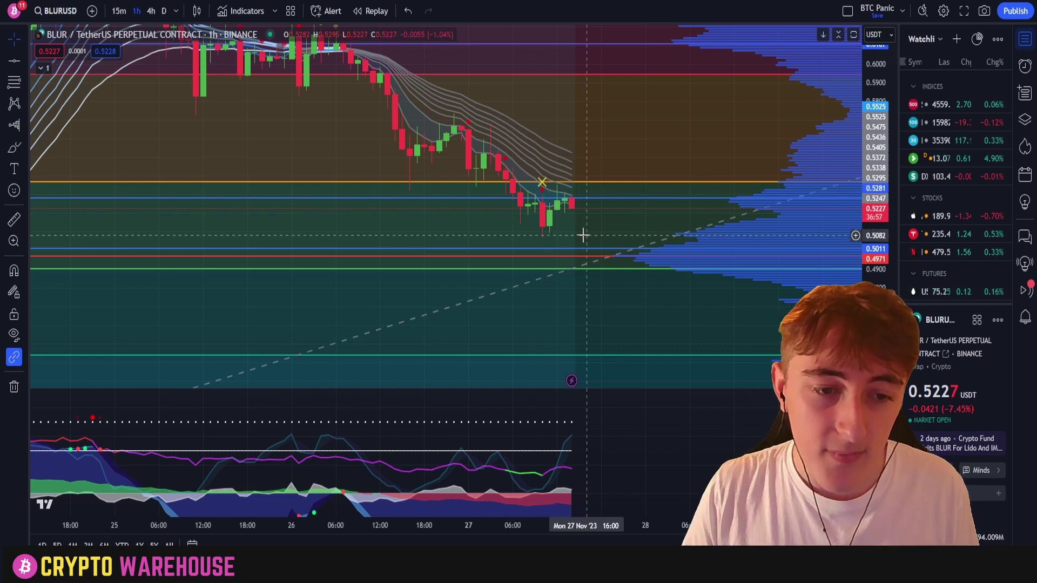
- Widen the 1-hour view to examine the rise and pullback since 22 November against the Fibonacci levels
{"action": "scroll", "coordinate": [605, 222], "scroll_direction": "down", "scroll_amount": 3}
{"action": "left_click_drag", "start_coordinate": [876, 186], "coordinate": [876, 265]}
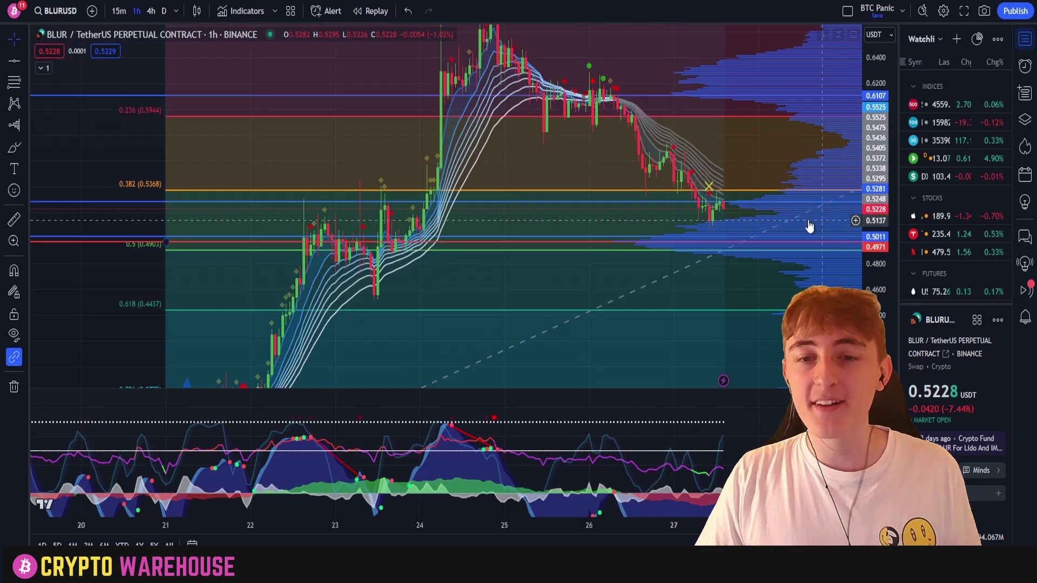
{"action": "left_click_drag", "start_coordinate": [721, 150], "coordinate": [579, 146]}
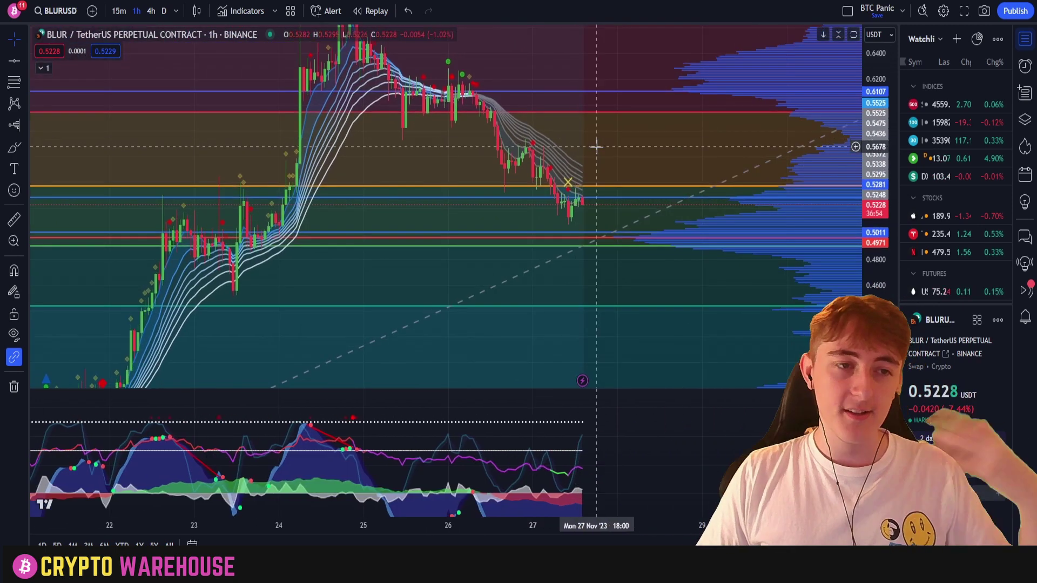
- Switch the chart to the 30-minute timeframe and rescale the oscillator to show its waves below the zero line
{"action": "left_click", "coordinate": [178, 14]}
{"action": "left_click", "coordinate": [212, 151]}
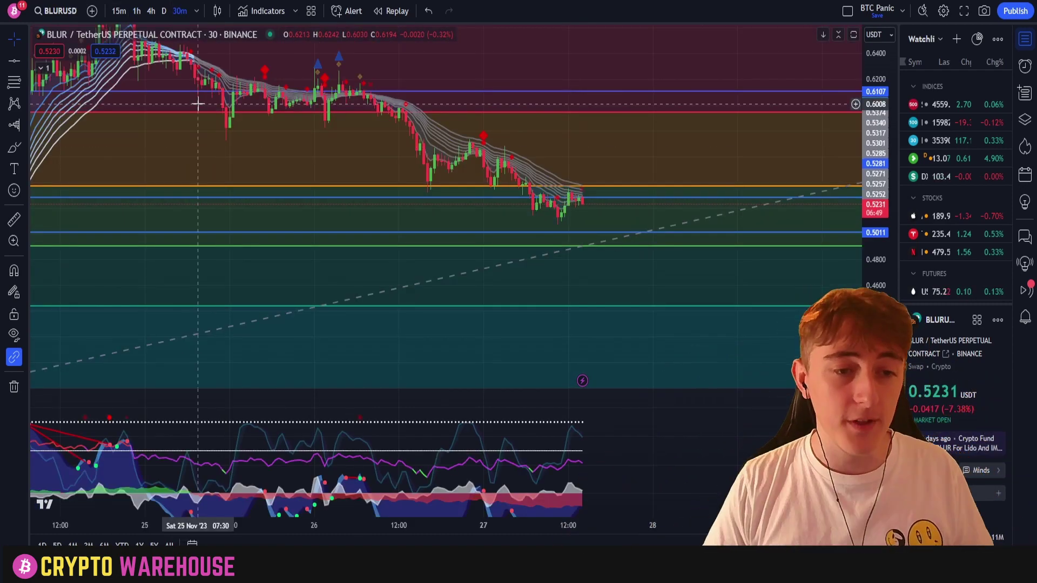
{"action": "scroll", "coordinate": [579, 115], "scroll_direction": "down", "scroll_amount": 3}
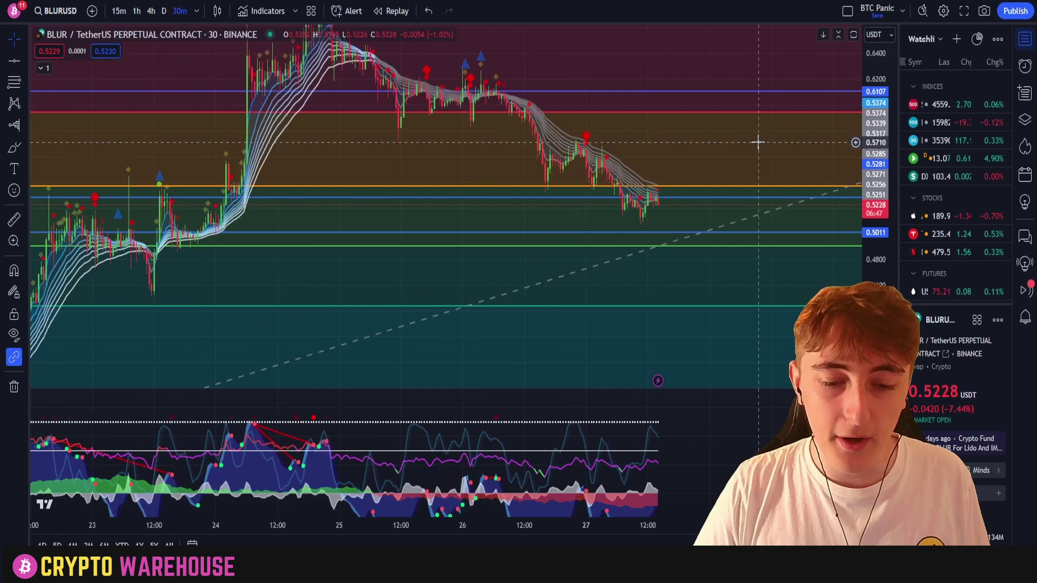
{"action": "scroll", "coordinate": [653, 342], "scroll_direction": "up", "scroll_amount": 2}
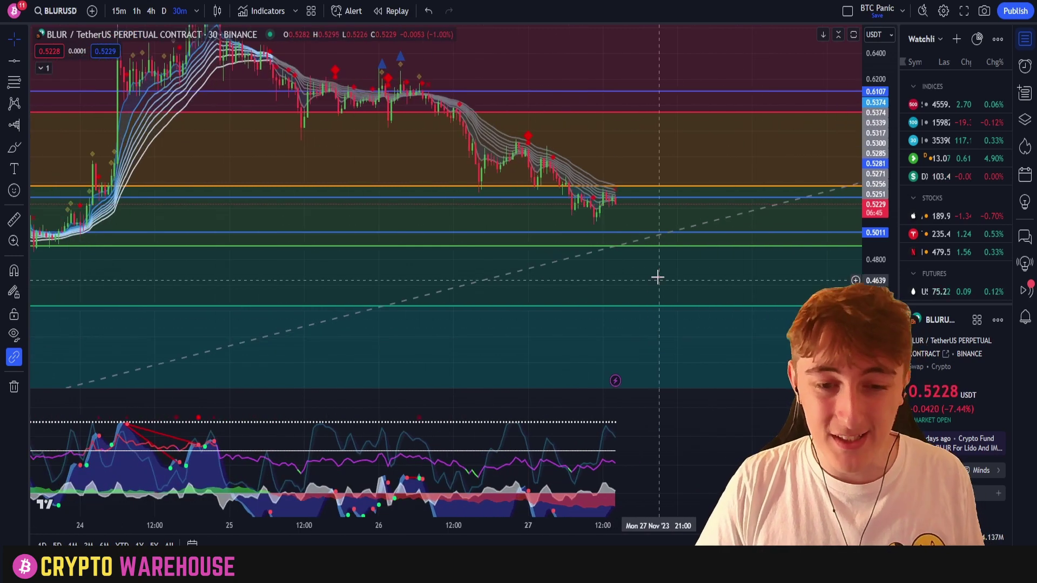
{"action": "left_click_drag", "start_coordinate": [657, 276], "coordinate": [648, 238]}
{"action": "left_click_drag", "start_coordinate": [876, 459], "coordinate": [876, 410]}
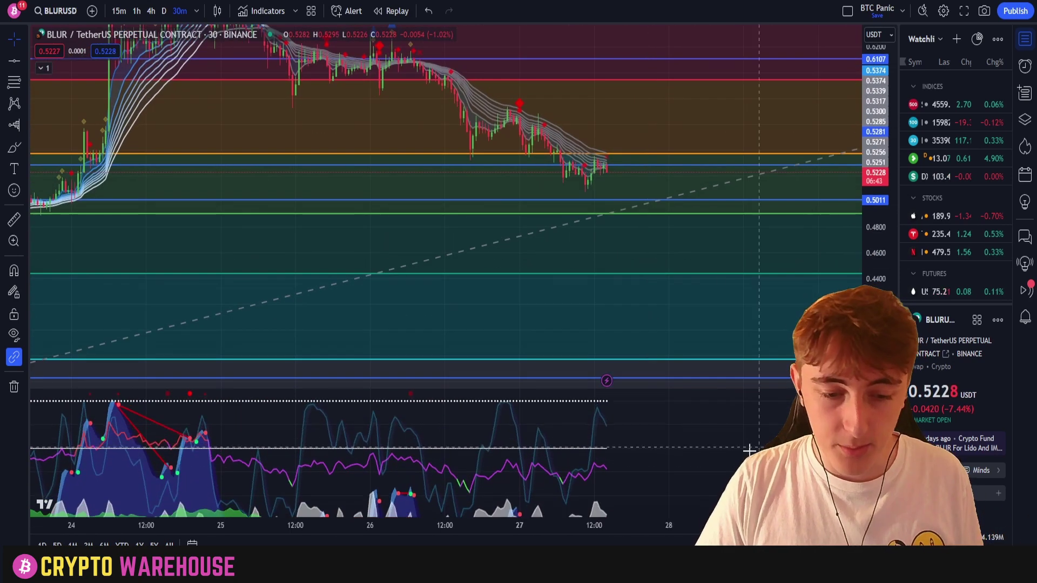
{"action": "left_click_drag", "start_coordinate": [756, 471], "coordinate": [743, 413]}
{"action": "left_click_drag", "start_coordinate": [876, 424], "coordinate": [876, 449]}
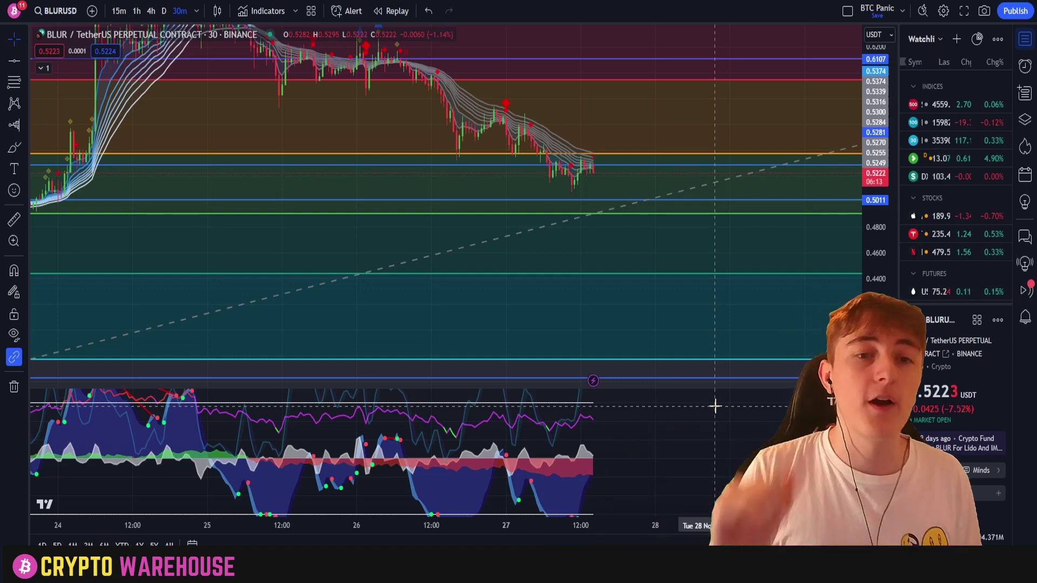
- Try a horizontal line at about 0.5215 through the latest 30-minute candle, and remove it
{"action": "scroll", "coordinate": [615, 178], "scroll_direction": "up", "scroll_amount": 5}
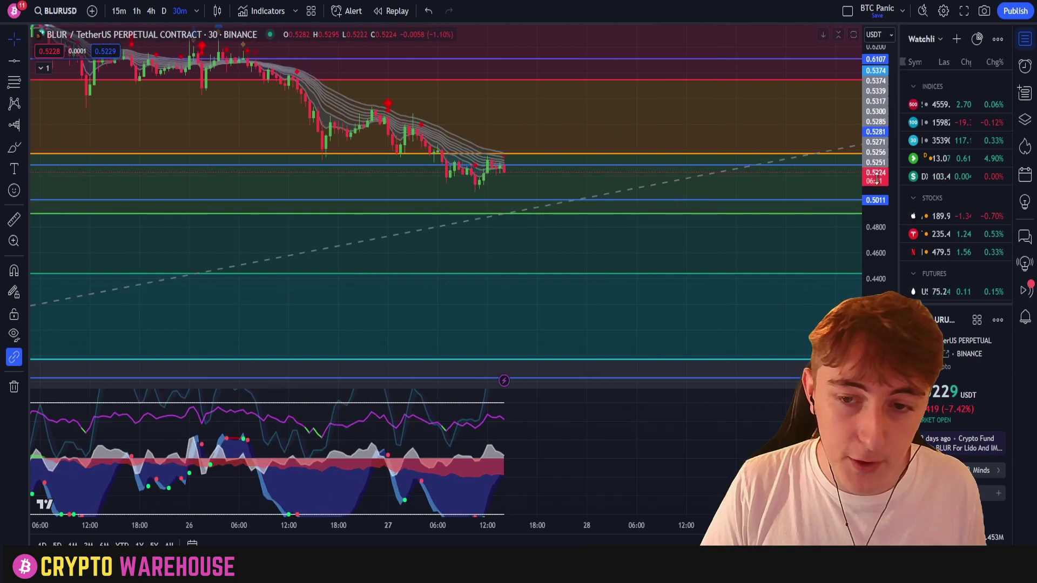
{"action": "left_click_drag", "start_coordinate": [431, 181], "coordinate": [472, 196]}
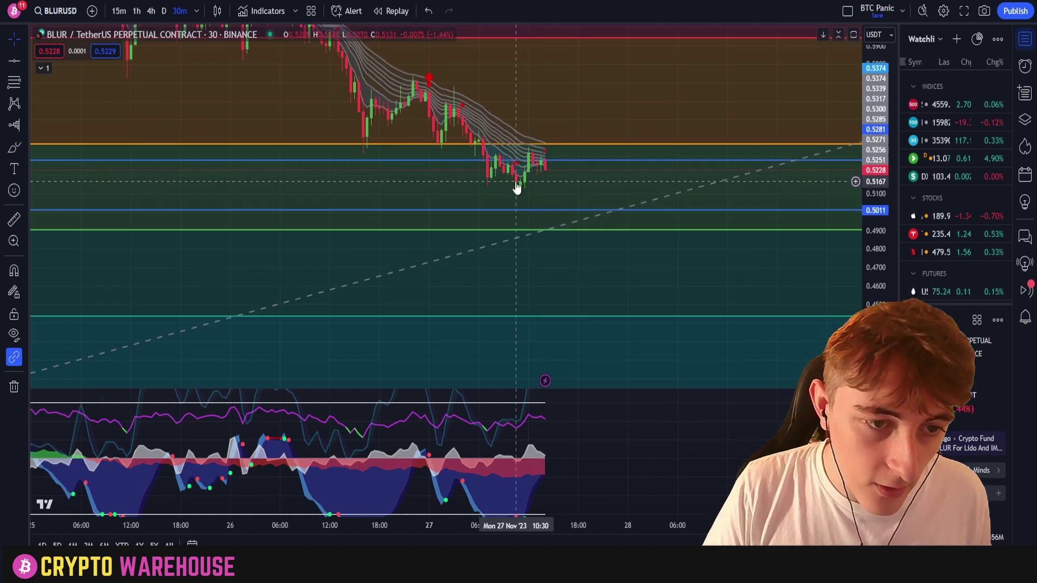
{"action": "left_click", "coordinate": [14, 60]}
{"action": "left_click", "coordinate": [545, 173]}
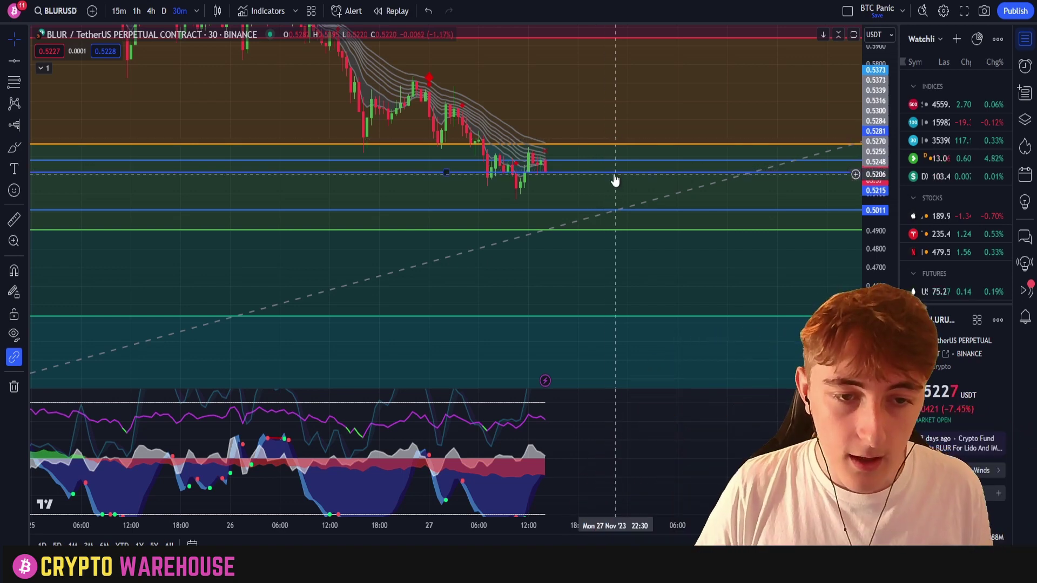
{"action": "left_click", "coordinate": [709, 213]}
{"action": "left_click", "coordinate": [665, 217]}
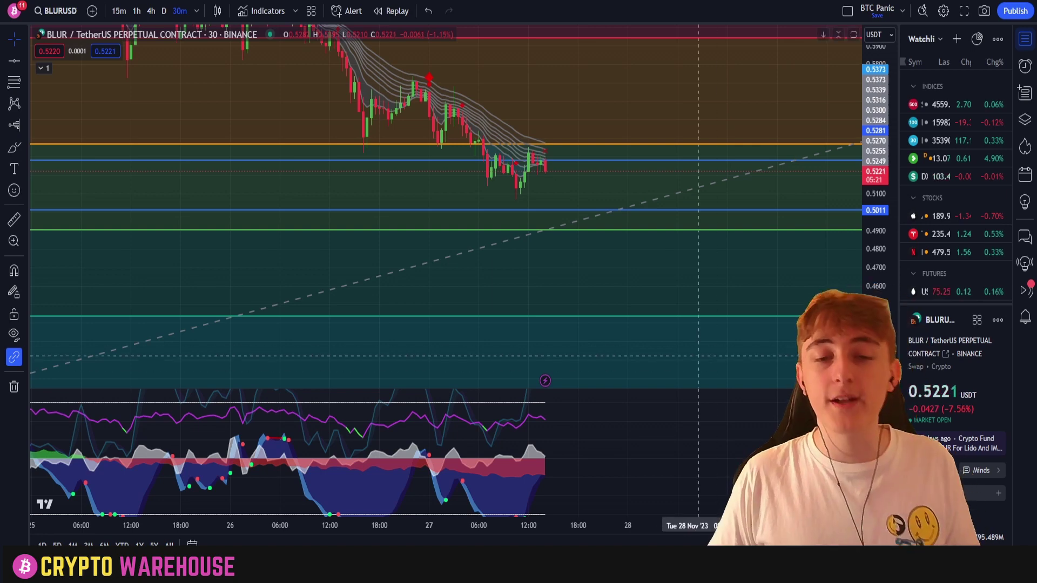
- Shift and compress the 30-minute oscillator to examine the green divergence line and signal dots beneath the latest waves
{"action": "left_click_drag", "start_coordinate": [650, 274], "coordinate": [605, 305]}
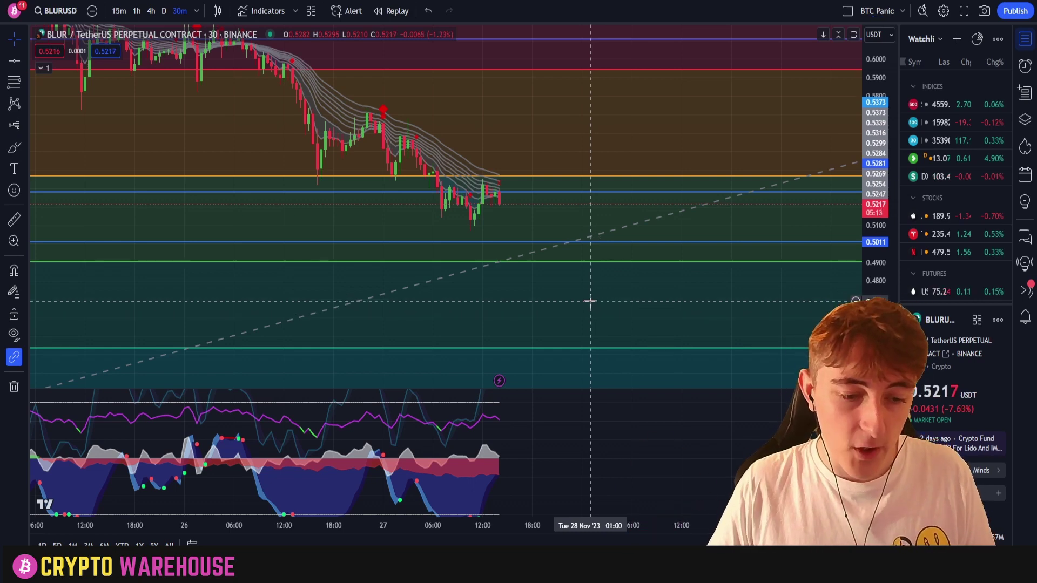
{"action": "left_click_drag", "start_coordinate": [578, 311], "coordinate": [629, 252]}
{"action": "left_click_drag", "start_coordinate": [569, 445], "coordinate": [579, 426]}
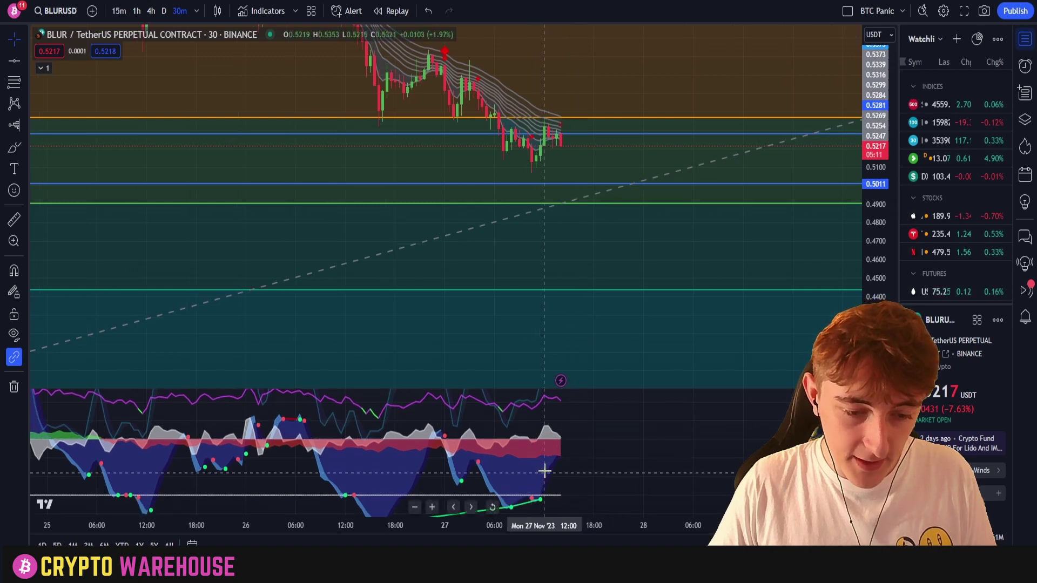
{"action": "left_click_drag", "start_coordinate": [545, 472], "coordinate": [575, 433]}
{"action": "left_click_drag", "start_coordinate": [874, 447], "coordinate": [874, 491]}
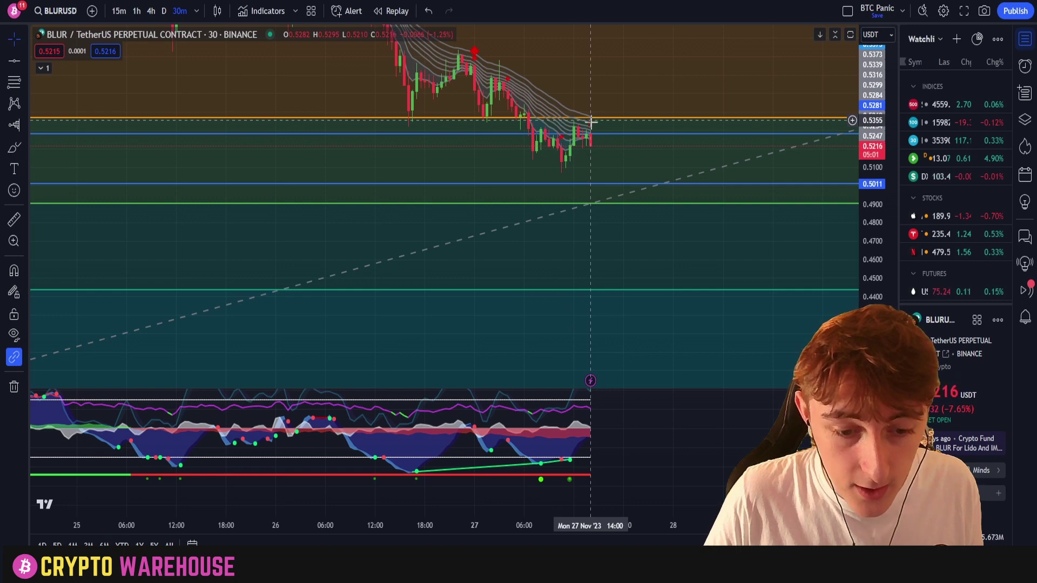
{"action": "left_click_drag", "start_coordinate": [603, 452], "coordinate": [607, 464]}
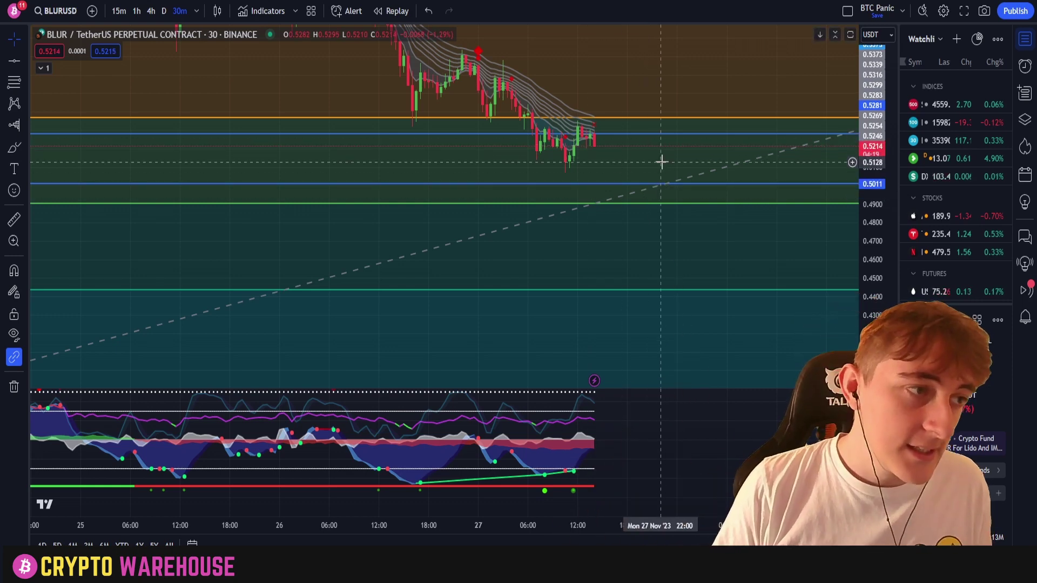
- Try a freehand brush path from the latest 30-minute candle down to the 0.5011 level, and undo it
{"action": "scroll", "coordinate": [669, 160], "scroll_direction": "down", "scroll_amount": 3}
{"action": "left_click_drag", "start_coordinate": [883, 97], "coordinate": [883, 201]}
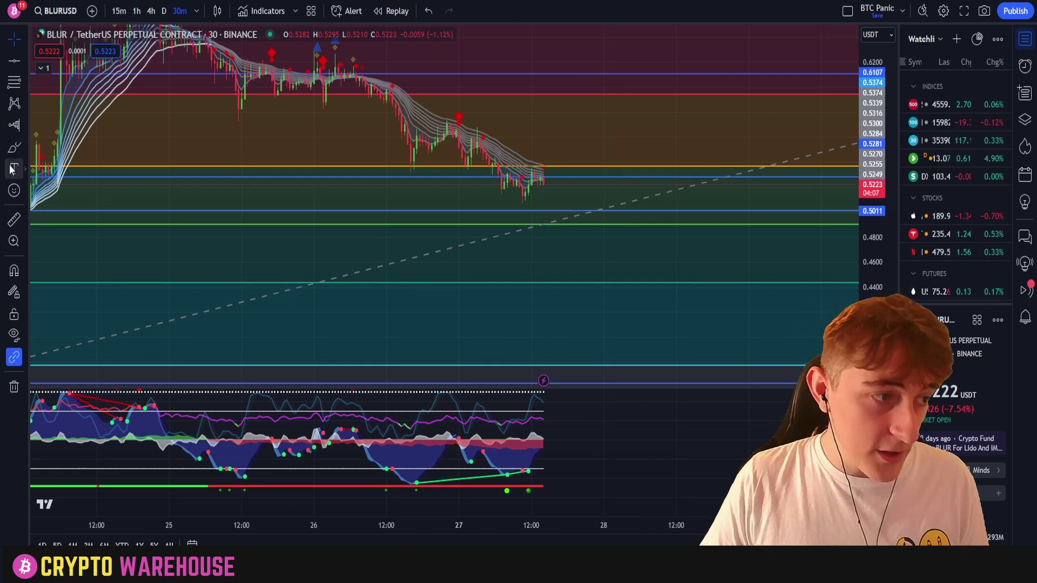
{"action": "left_click", "coordinate": [14, 147]}
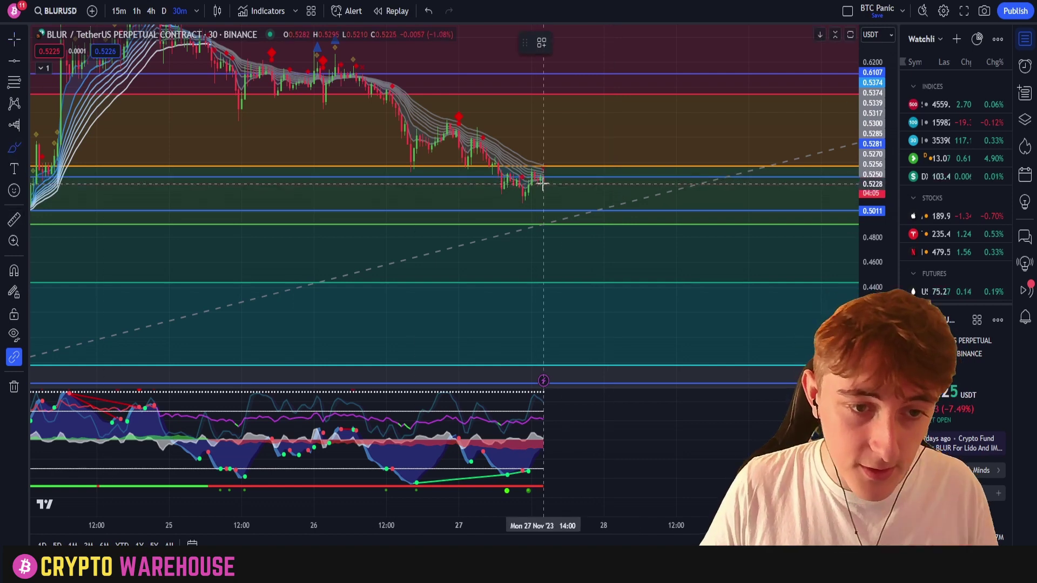
{"action": "mouse_move", "coordinate": [544, 184]}
{"action": "left_mouse_down"}
{"action": "mouse_move", "coordinate": [552, 195]}
{"action": "mouse_move", "coordinate": [580, 178]}
{"action": "mouse_move", "coordinate": [648, 172]}
{"action": "mouse_move", "coordinate": [663, 211]}
{"action": "left_mouse_up"}
{"action": "key", "text": "ctrl+z"}
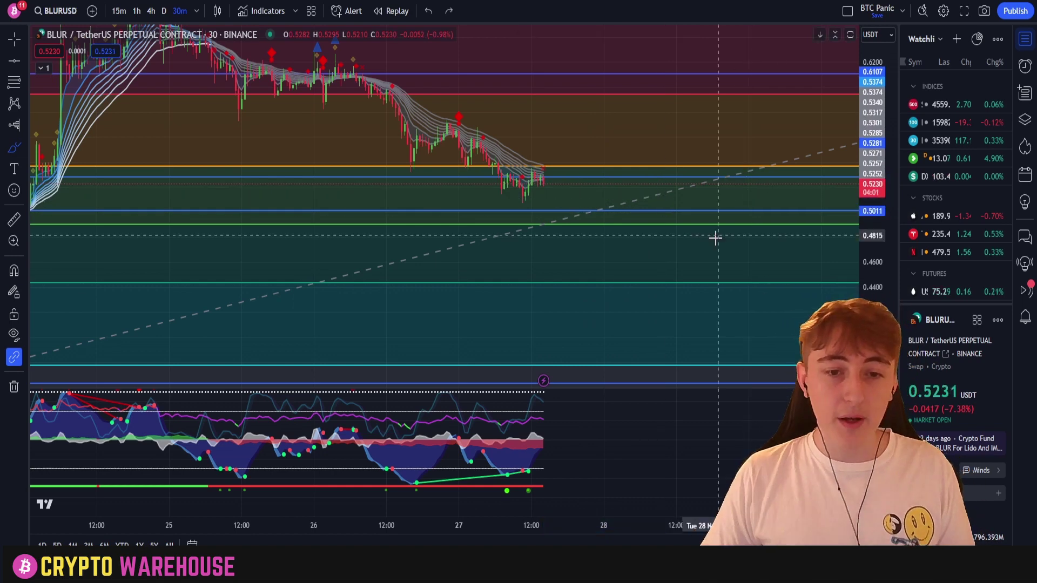
- Try a brush path falling from 0.5011 and circles on the 0.618 and 0.786 Fibonacci levels, undoing them all
{"action": "left_click_drag", "start_coordinate": [640, 210], "coordinate": [715, 378]}
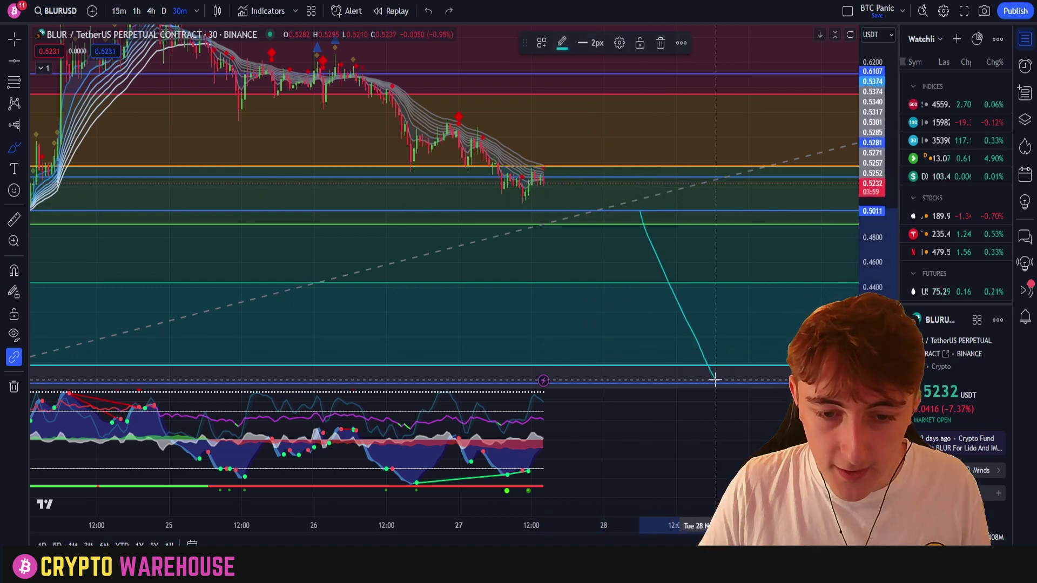
{"action": "key", "text": "ctrl+z"}
{"action": "left_click_drag", "start_coordinate": [721, 276], "coordinate": [722, 272]}
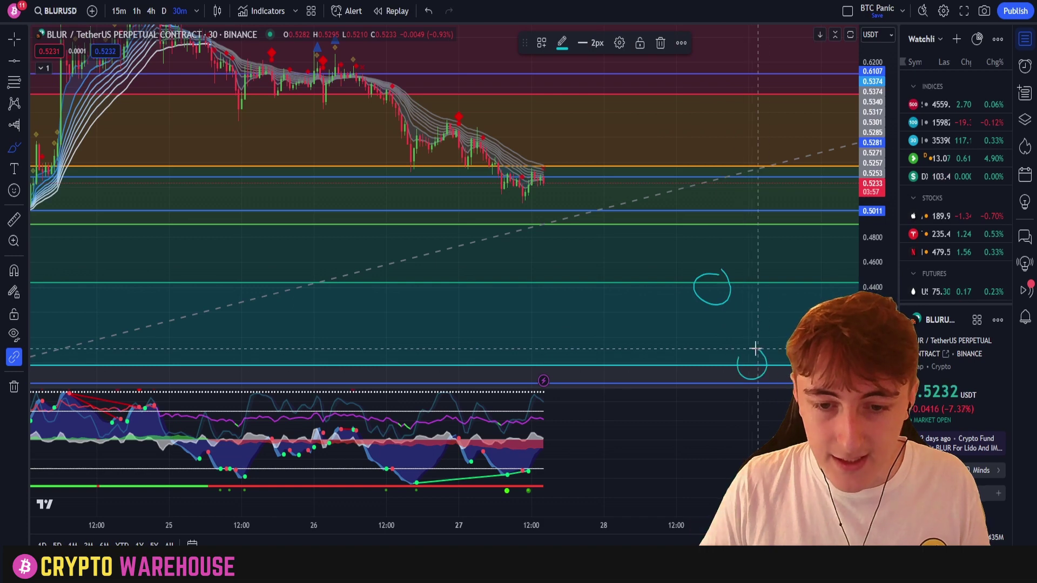
{"action": "key", "text": "ctrl+z"}
{"action": "key", "text": "ctrl+z"}
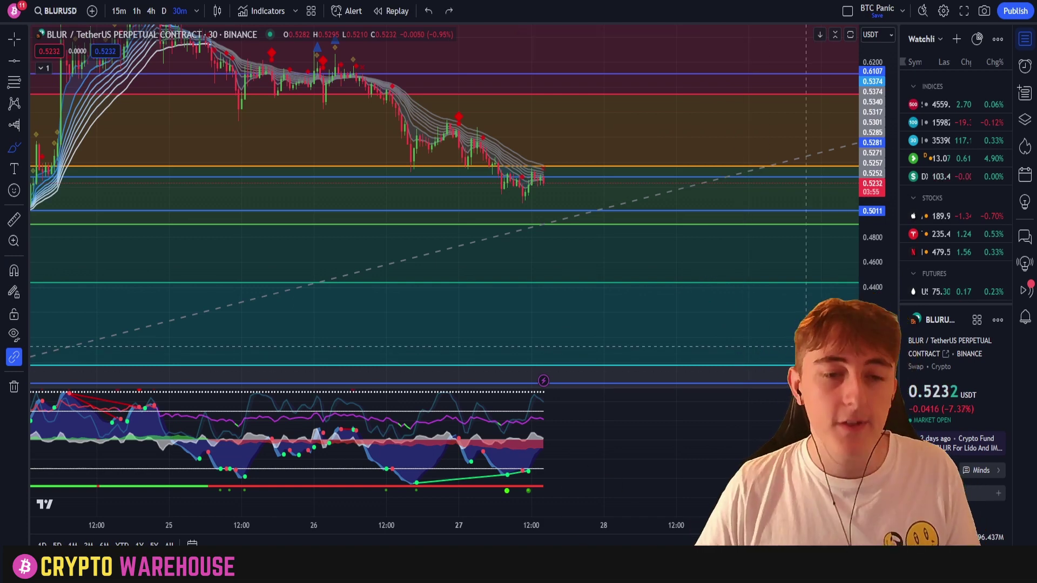
- Fit the whole Fibonacci retracement and volume profile in the 30-minute view and restore the cross cursor
{"action": "scroll", "coordinate": [927, 229], "scroll_direction": "down", "scroll_amount": 1}
{"action": "scroll", "coordinate": [928, 230], "scroll_direction": "down", "scroll_amount": 3}
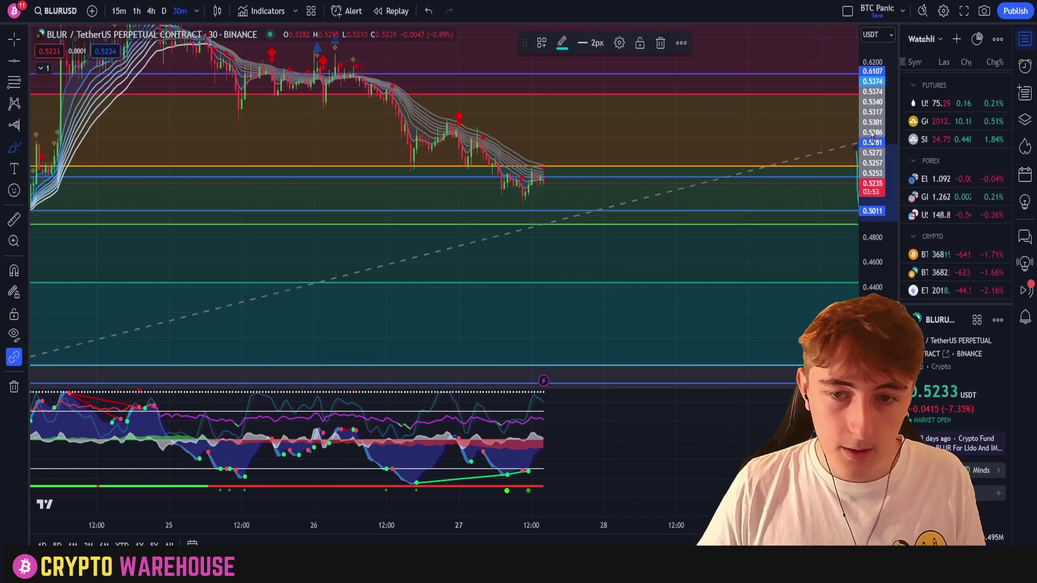
{"action": "left_click_drag", "start_coordinate": [871, 227], "coordinate": [871, 242]}
{"action": "scroll", "coordinate": [702, 227], "scroll_direction": "down", "scroll_amount": 5}
{"action": "left_click", "coordinate": [13, 127]}
{"action": "left_click", "coordinate": [110, 195]}
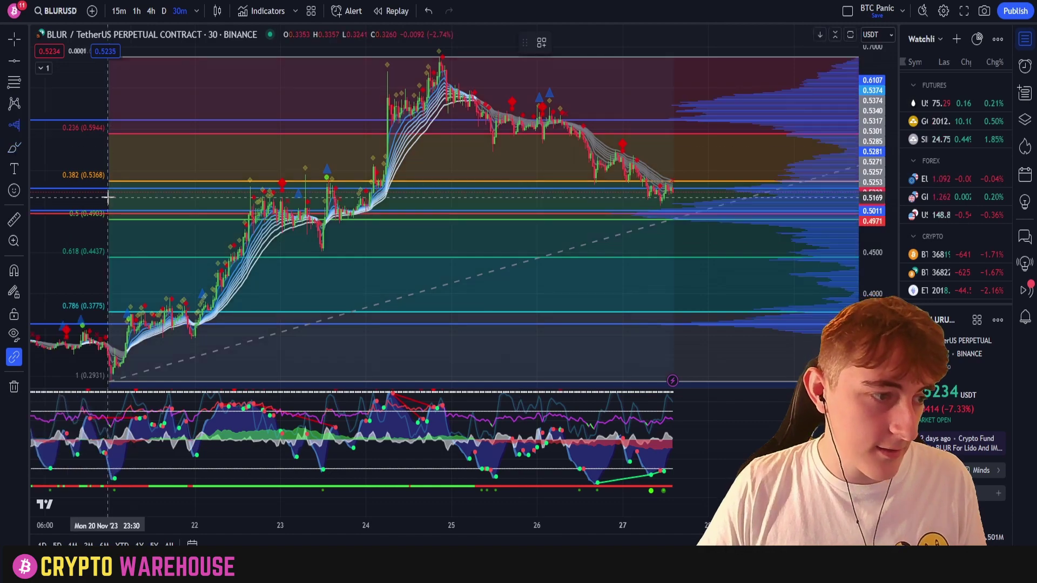
{"action": "key", "text": "ctrl+z"}
{"action": "left_click", "coordinate": [14, 40]}
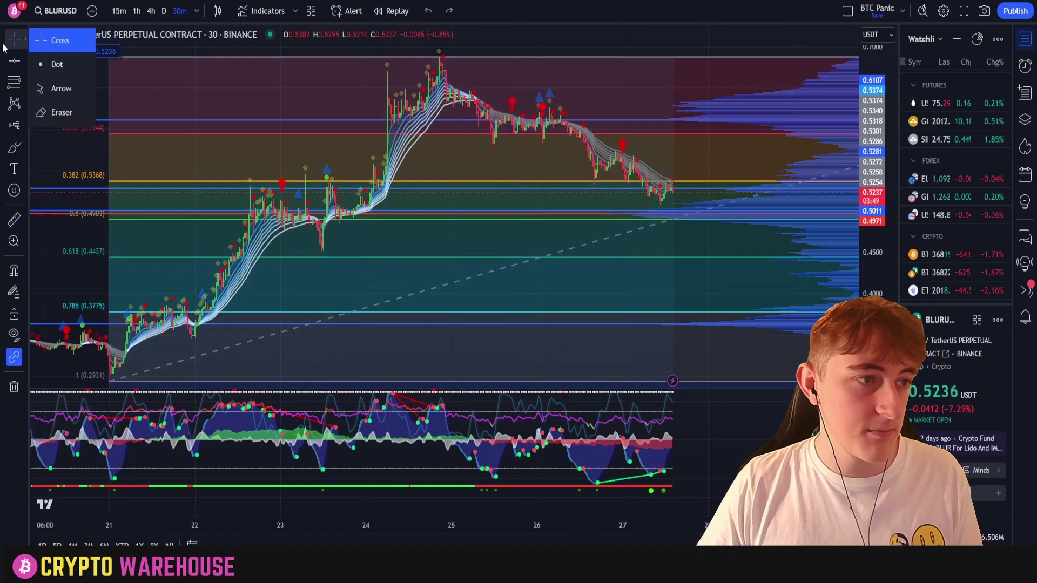
{"action": "left_click_drag", "start_coordinate": [338, 286], "coordinate": [326, 282]}
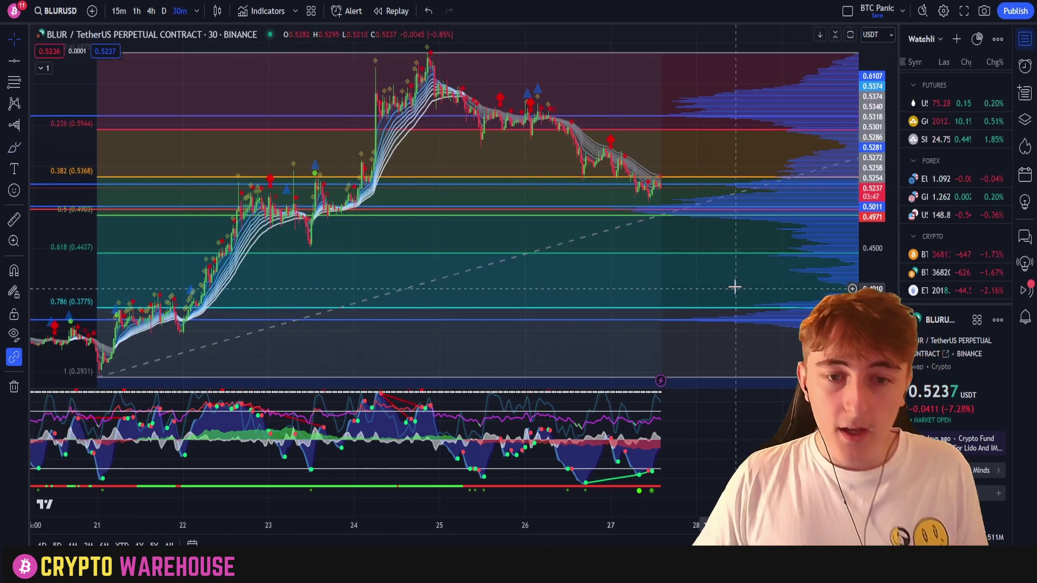
- Add a text label reading 0.61 to the empty area after the latest 30-minute candles
{"action": "left_click_drag", "start_coordinate": [732, 287], "coordinate": [588, 268]}
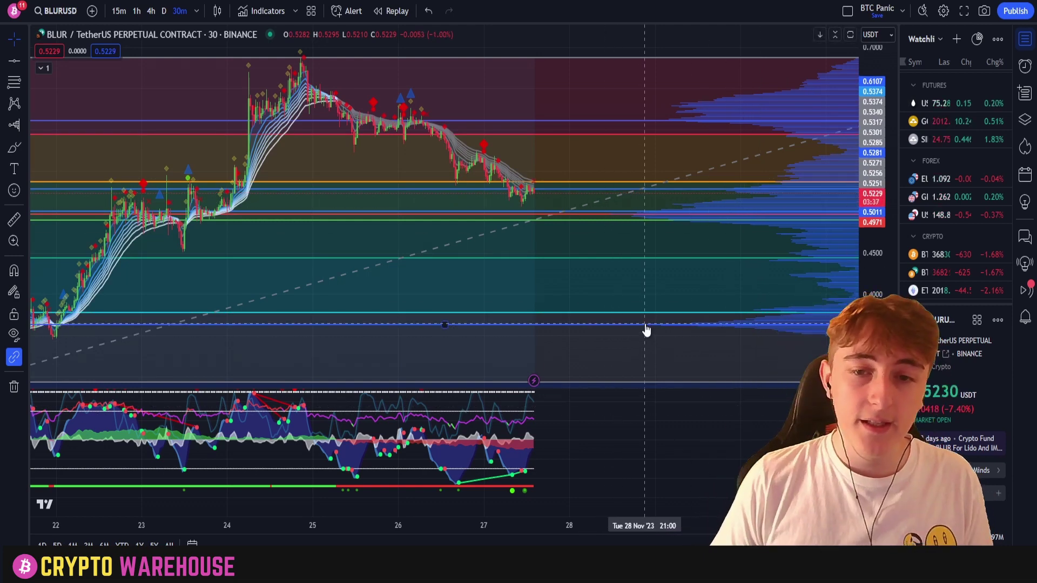
{"action": "left_click_drag", "start_coordinate": [646, 330], "coordinate": [653, 195]}
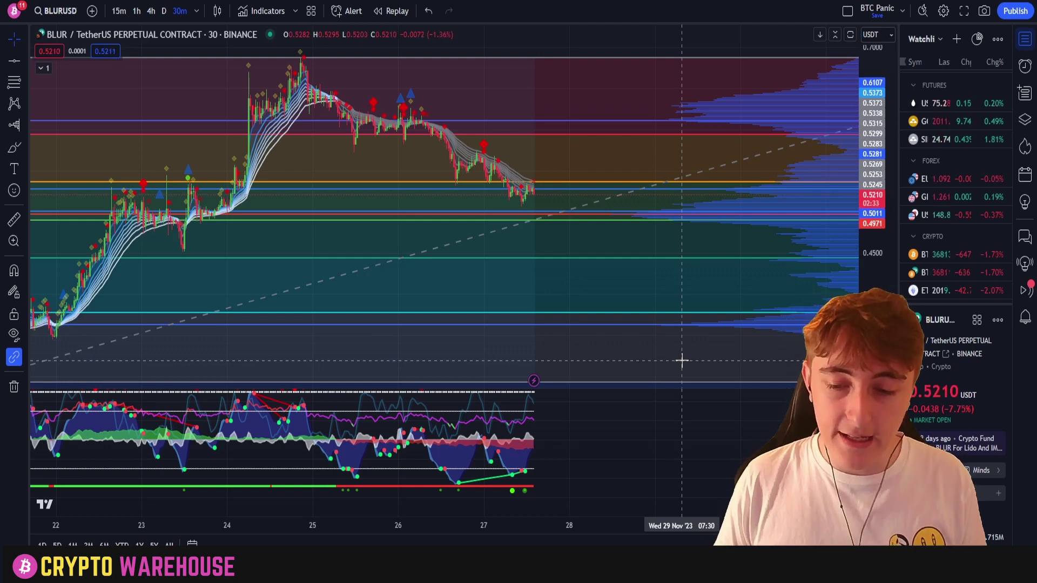
{"action": "left_click_drag", "start_coordinate": [613, 303], "coordinate": [540, 280]}
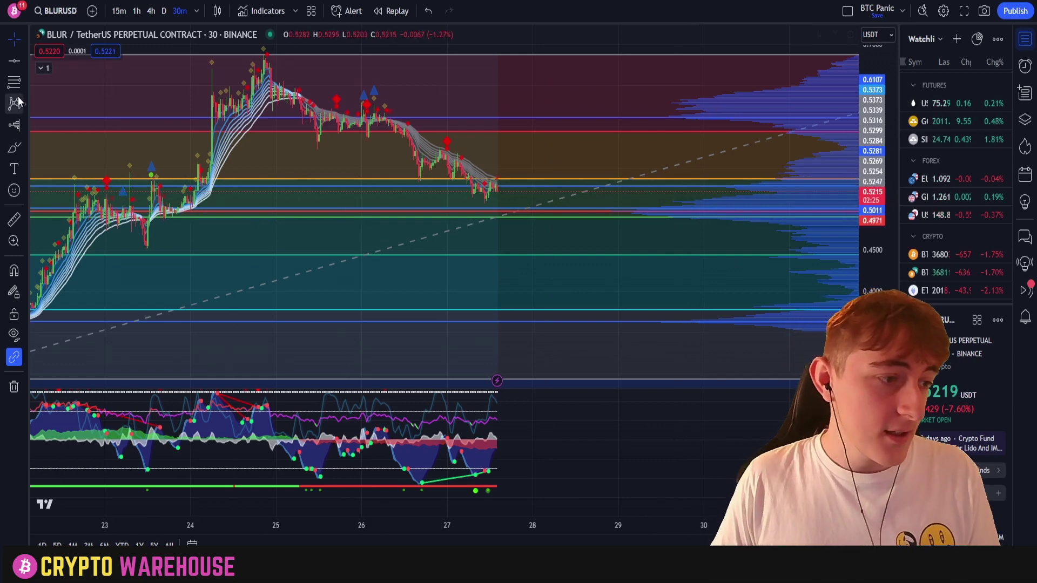
{"action": "left_click", "coordinate": [14, 169]}
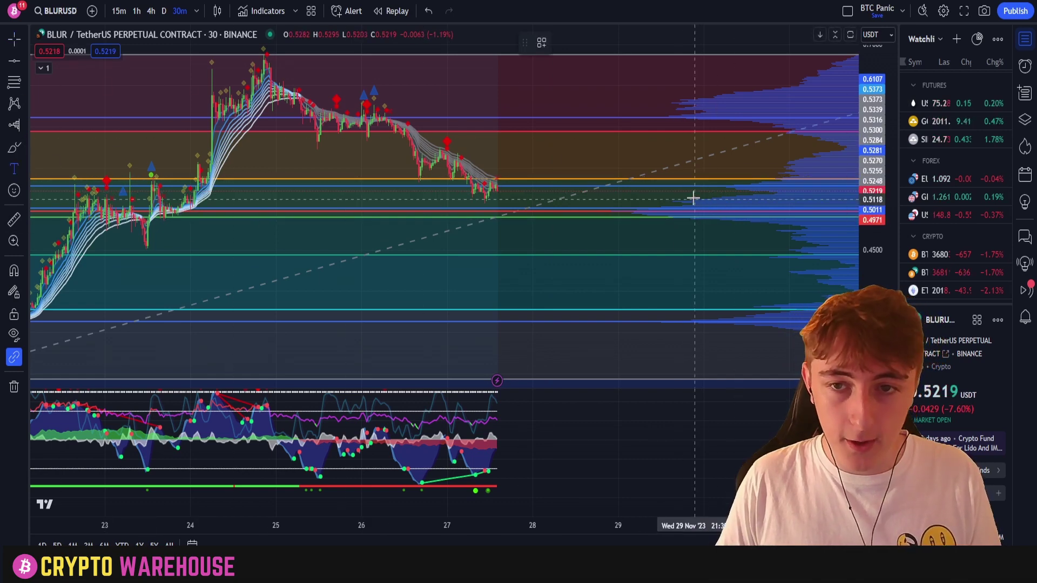
{"action": "left_click", "coordinate": [630, 115]}
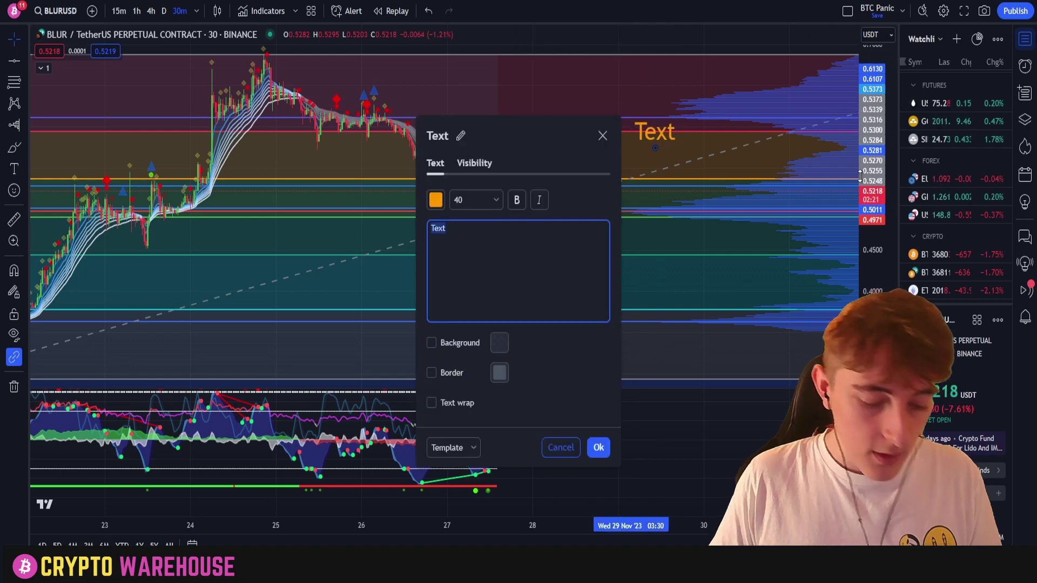
{"action": "type", "text": "0.56"}
{"action": "key", "text": "F12"}
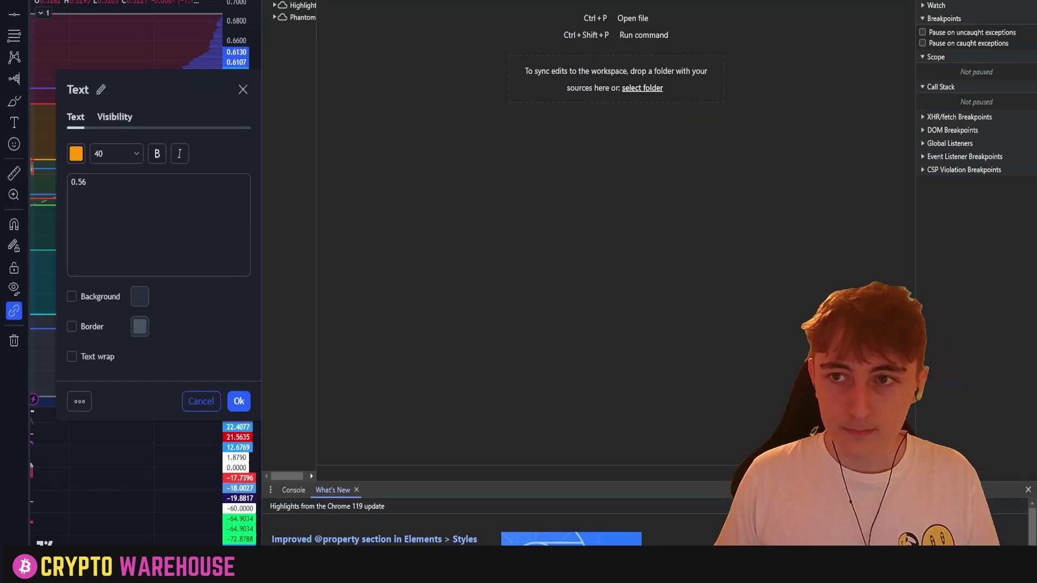
{"action": "key", "text": "F12"}
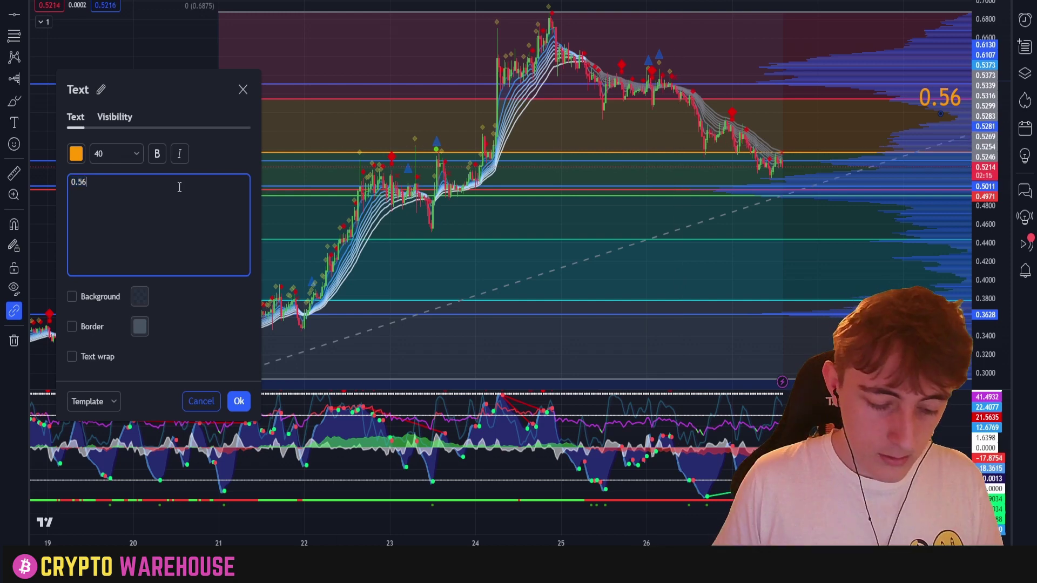
{"action": "key", "text": "BackSpace"}
{"action": "key", "text": "BackSpace"}
{"action": "type", "text": "651"}
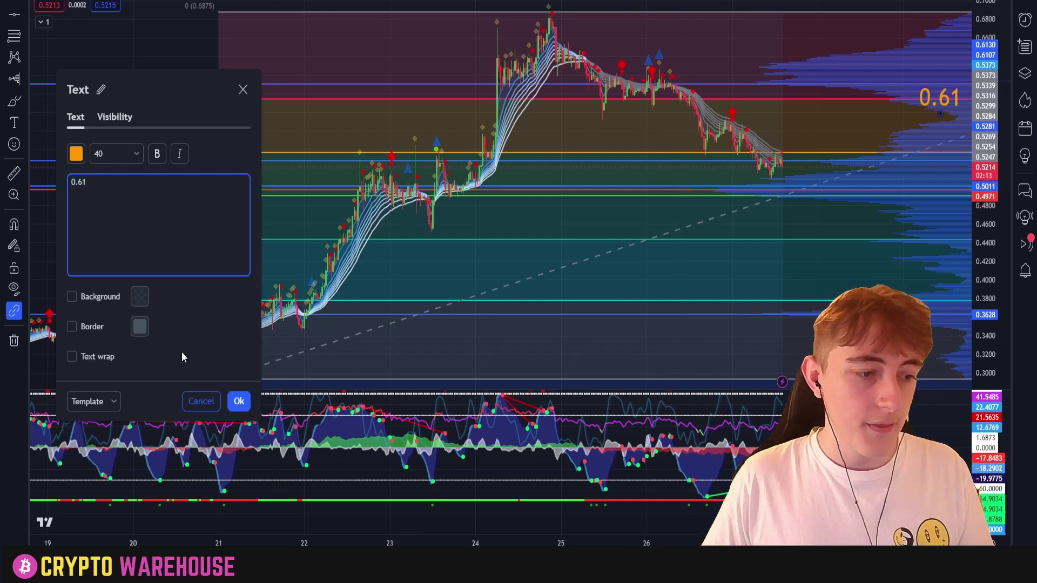
{"action": "left_click", "coordinate": [239, 401]}
- Move the 0.61 label onto the 0.6107 volume level, closer to the latest candle
{"action": "key", "text": "F12"}
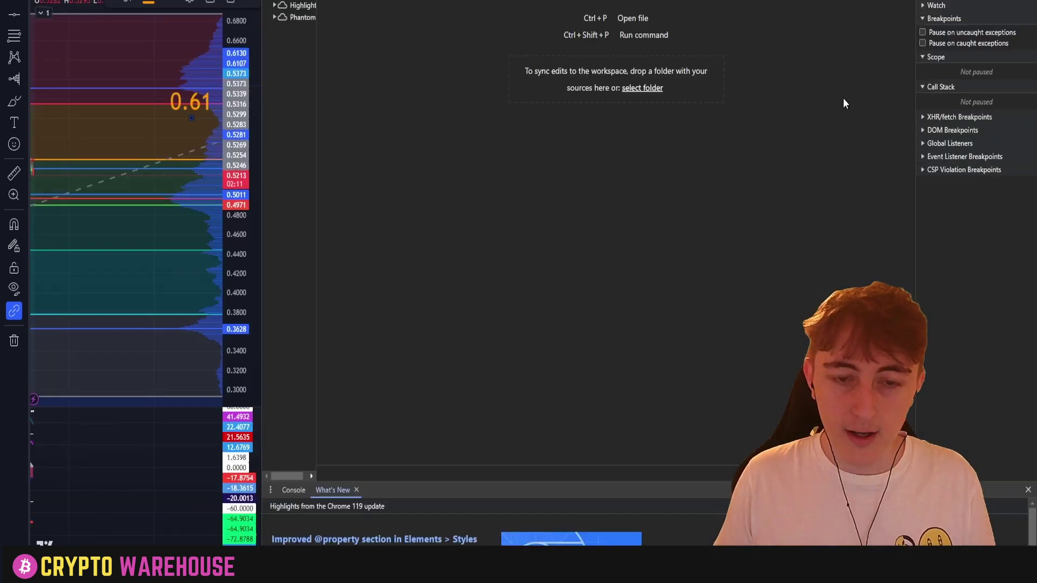
{"action": "key", "text": "F12"}
{"action": "left_click_drag", "start_coordinate": [871, 138], "coordinate": [624, 134]}
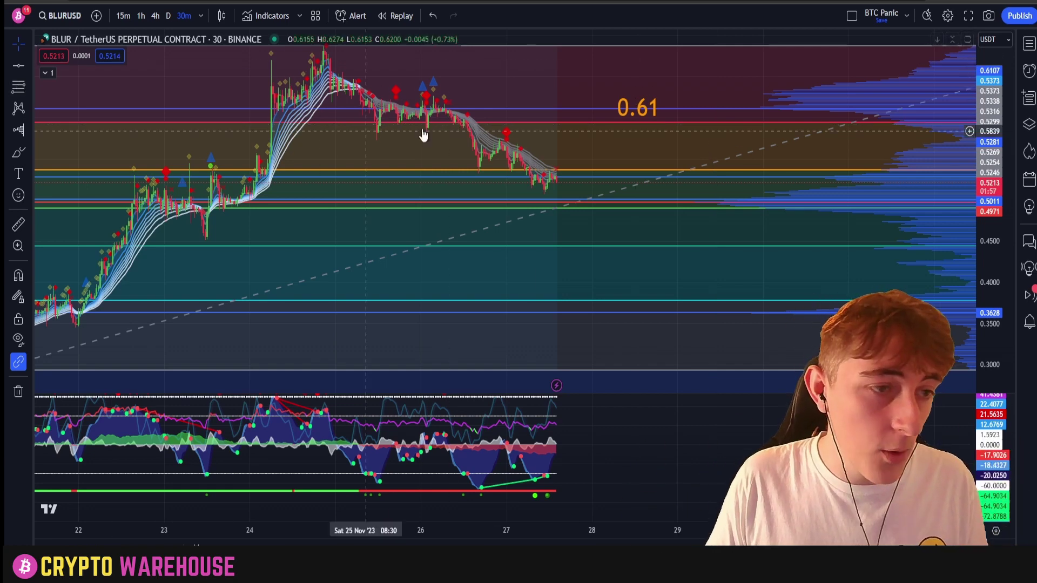
- Duplicate the 0.61 label and change the copy's text to 0.50
{"action": "left_click", "coordinate": [637, 119]}
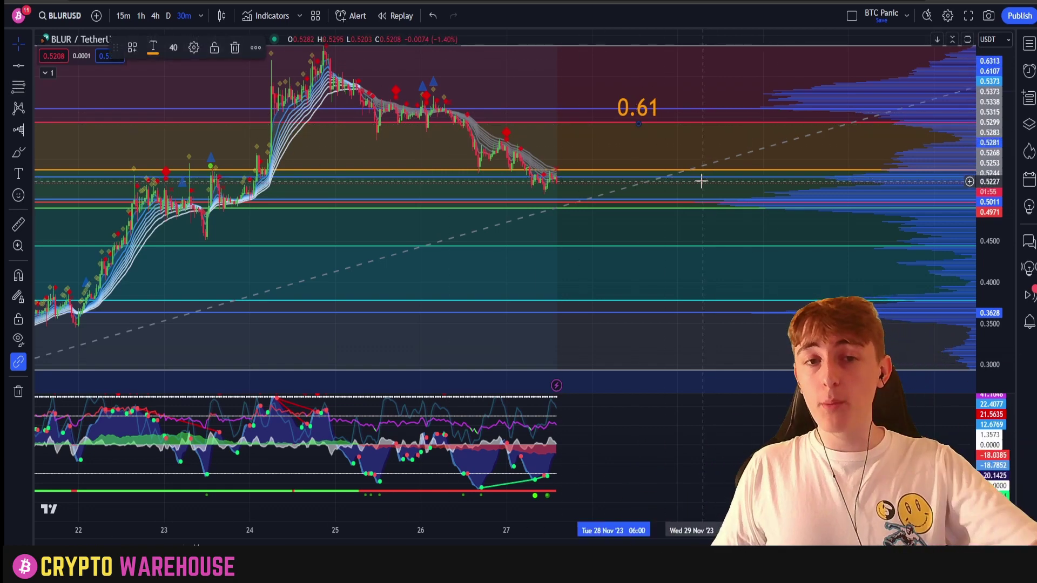
{"action": "key", "text": "ctrl+c"}
{"action": "key", "text": "ctrl+v"}
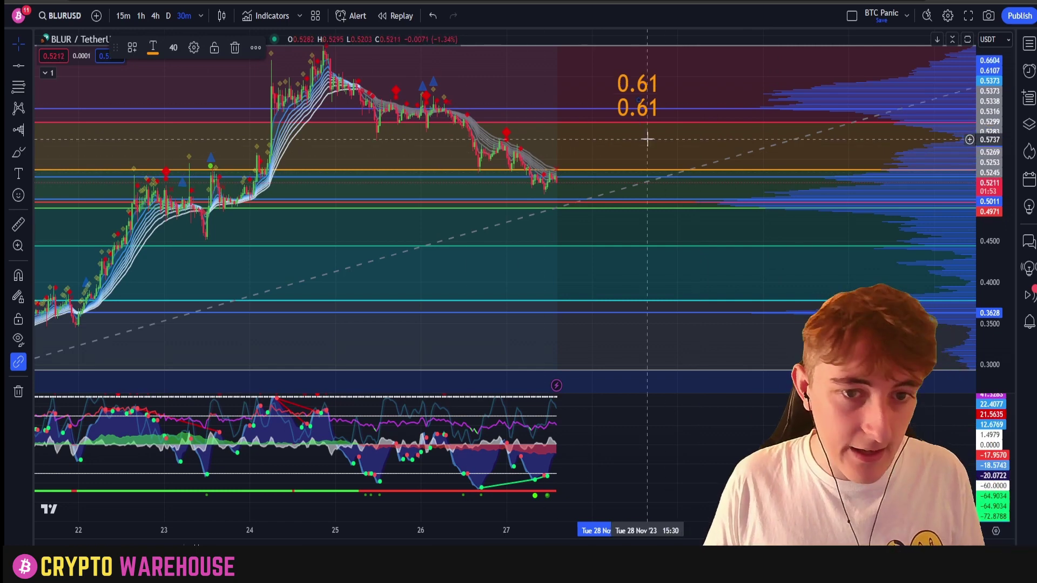
{"action": "double_click", "coordinate": [637, 87]}
{"action": "type", "text": "0.50"}
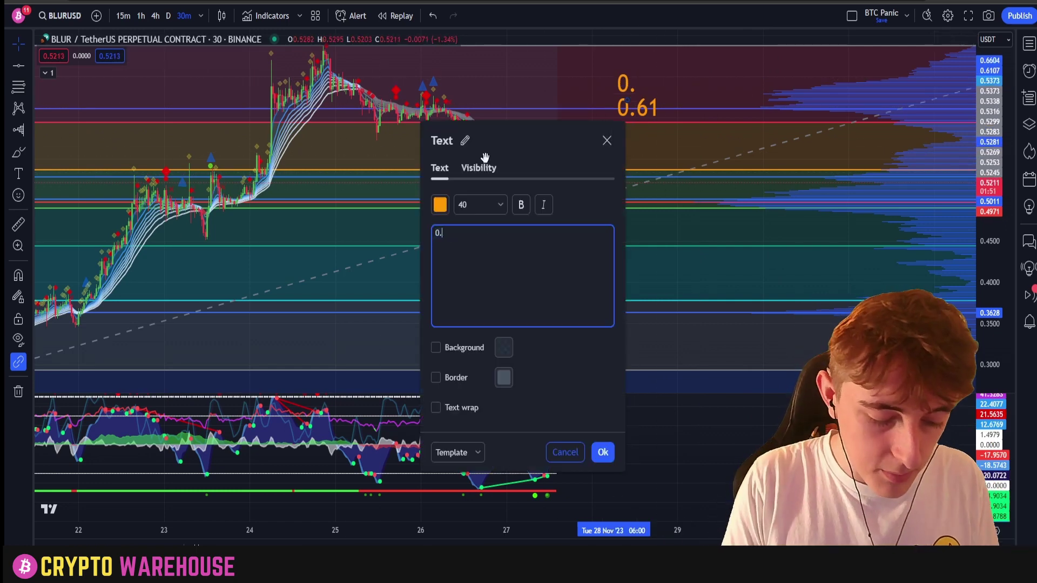
{"action": "left_click", "coordinate": [608, 453]}
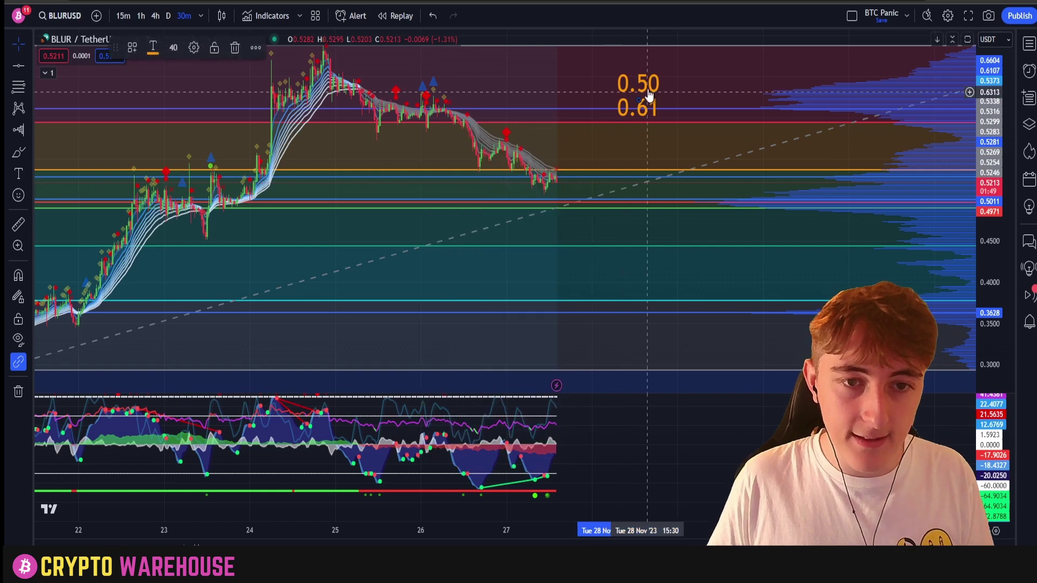
- Move the 0.50 label onto the 0.5011 volume level, after the latest candles
{"action": "left_click_drag", "start_coordinate": [637, 83], "coordinate": [658, 201]}
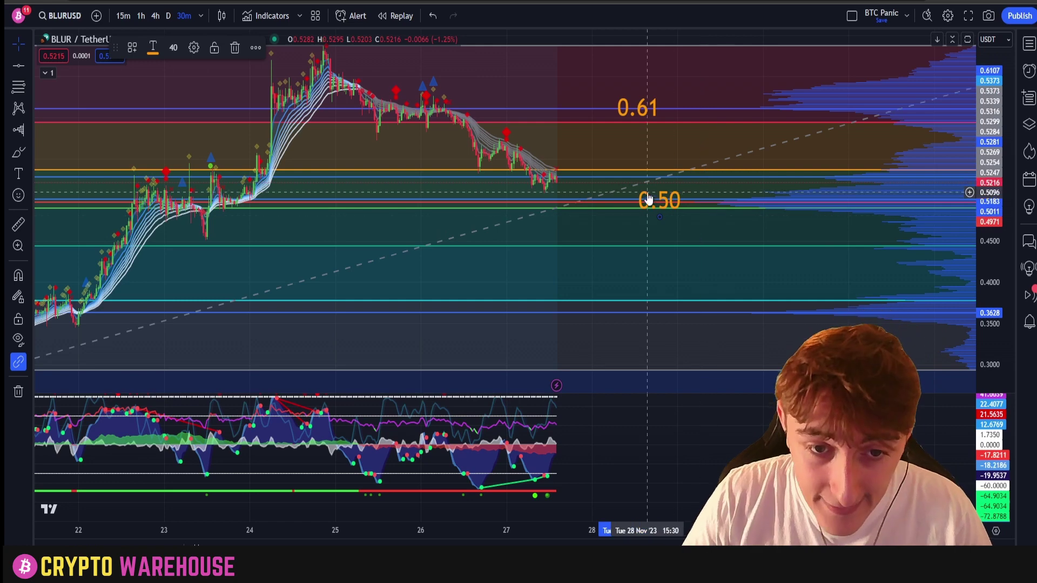
{"action": "left_click_drag", "start_coordinate": [650, 201], "coordinate": [660, 227]}
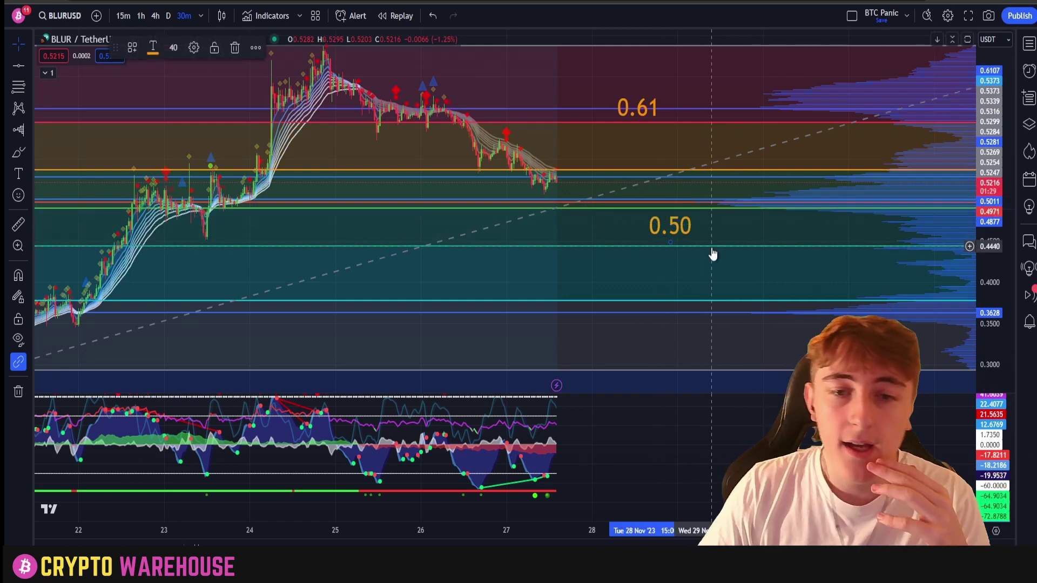
{"action": "left_click_drag", "start_coordinate": [672, 232], "coordinate": [694, 197]}
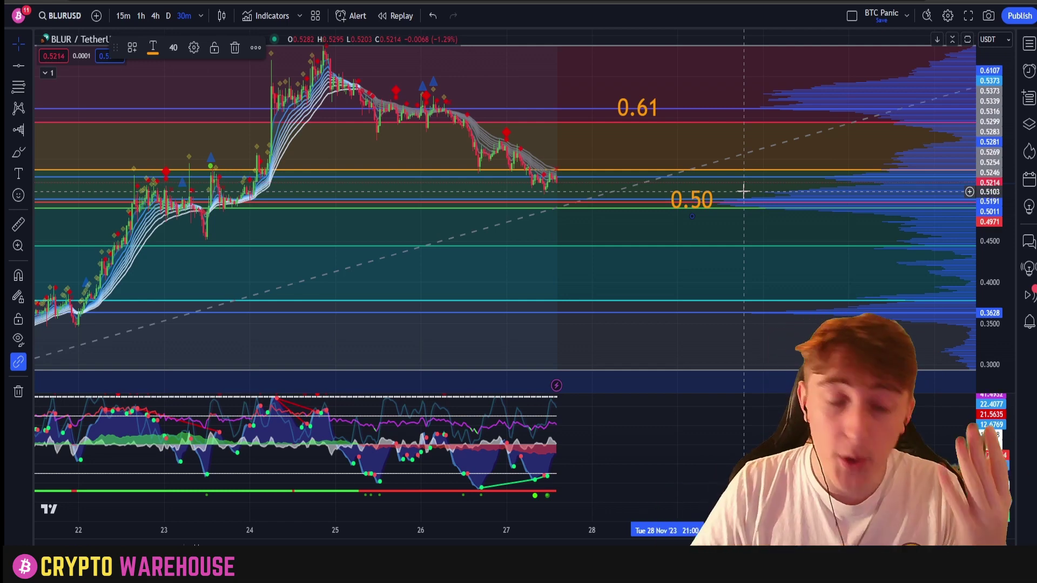
- Duplicate the 0.50 label, place the copy on the lowest blue volume level and change its text to 0.3628
{"action": "key", "text": "ctrl+c"}
{"action": "key", "text": "ctrl+v"}
{"action": "left_click_drag", "start_coordinate": [704, 184], "coordinate": [732, 313]}
{"action": "double_click", "coordinate": [731, 314]}
{"action": "type", "text": "0."}
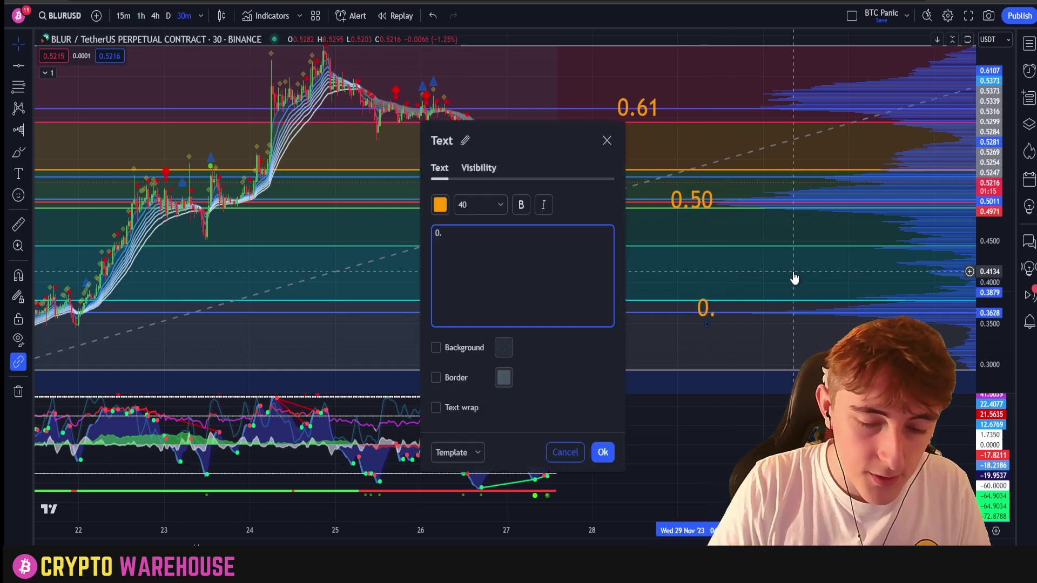
{"action": "type", "text": "3"}
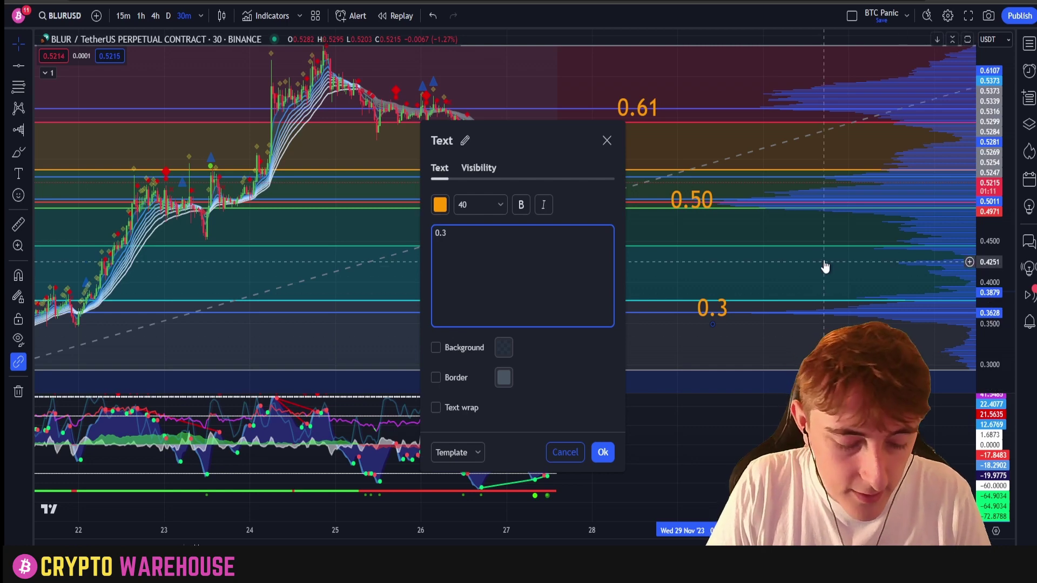
{"action": "type", "text": "628"}
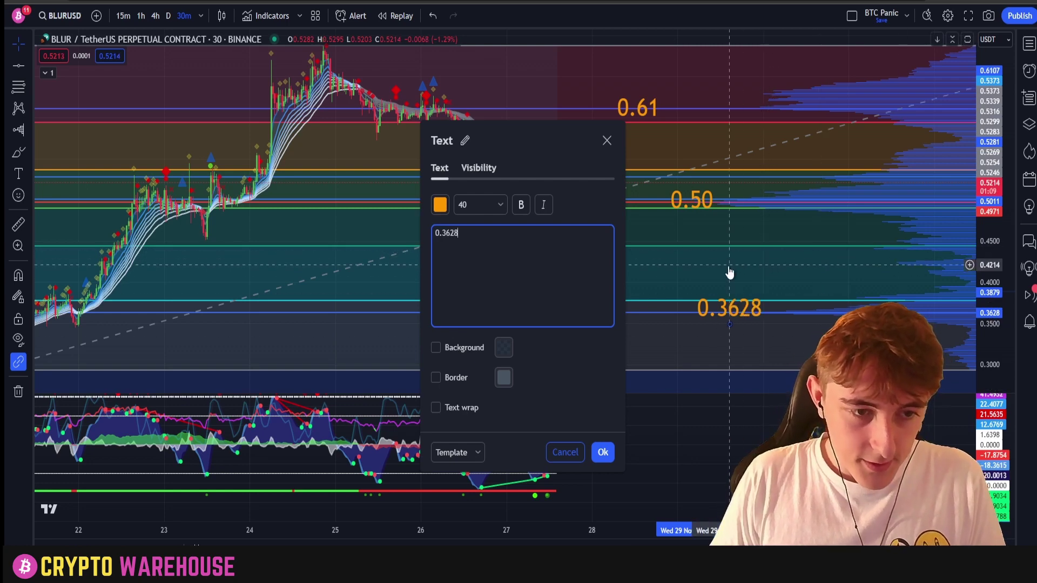
{"action": "left_click", "coordinate": [603, 452]}
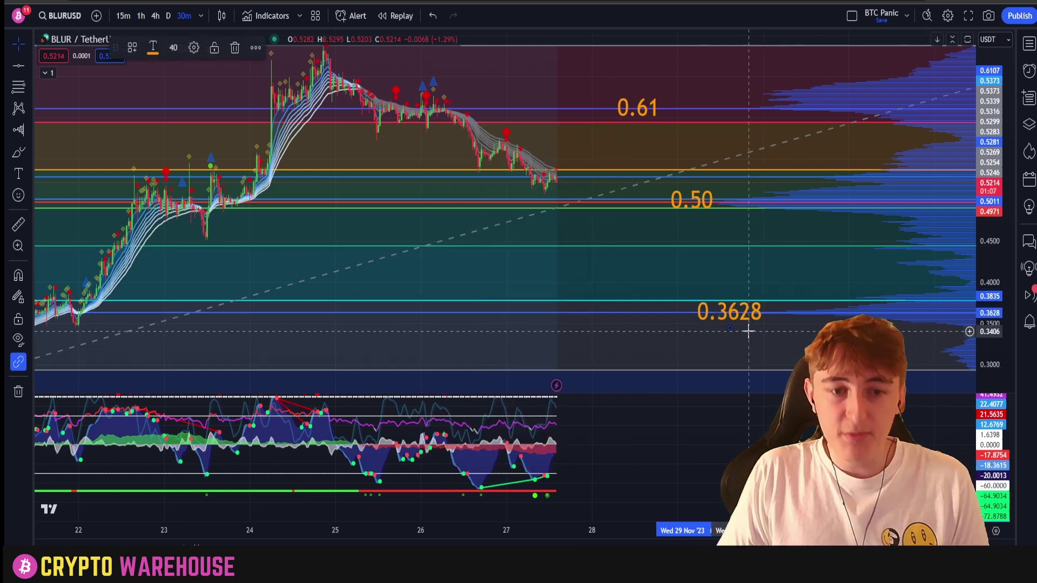
- Examine the 30-minute price history from early November against the three labelled levels
{"action": "left_click_drag", "start_coordinate": [443, 273], "coordinate": [824, 248]}
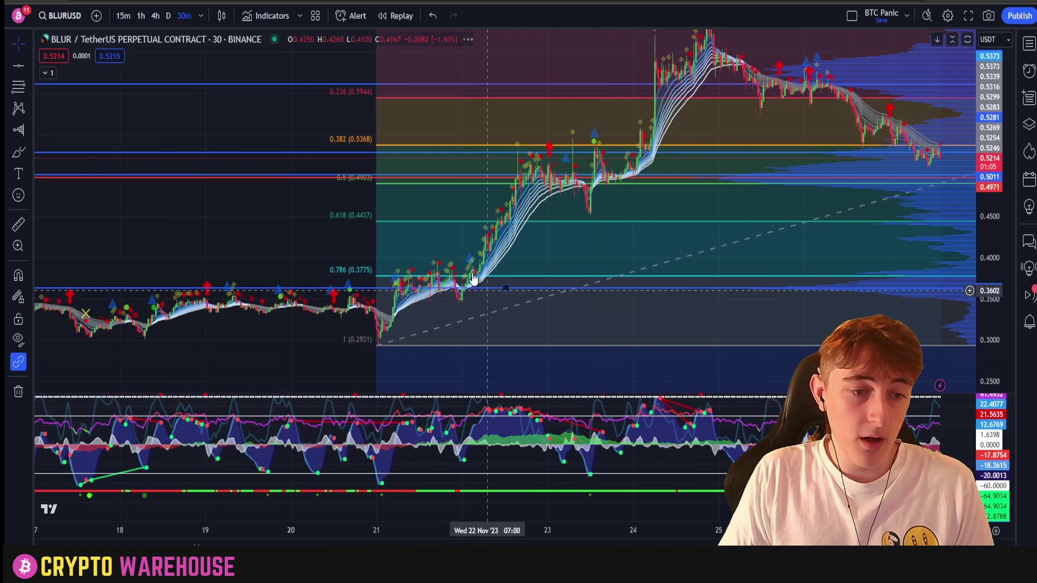
{"action": "scroll", "coordinate": [470, 275], "scroll_direction": "down", "scroll_amount": 10}
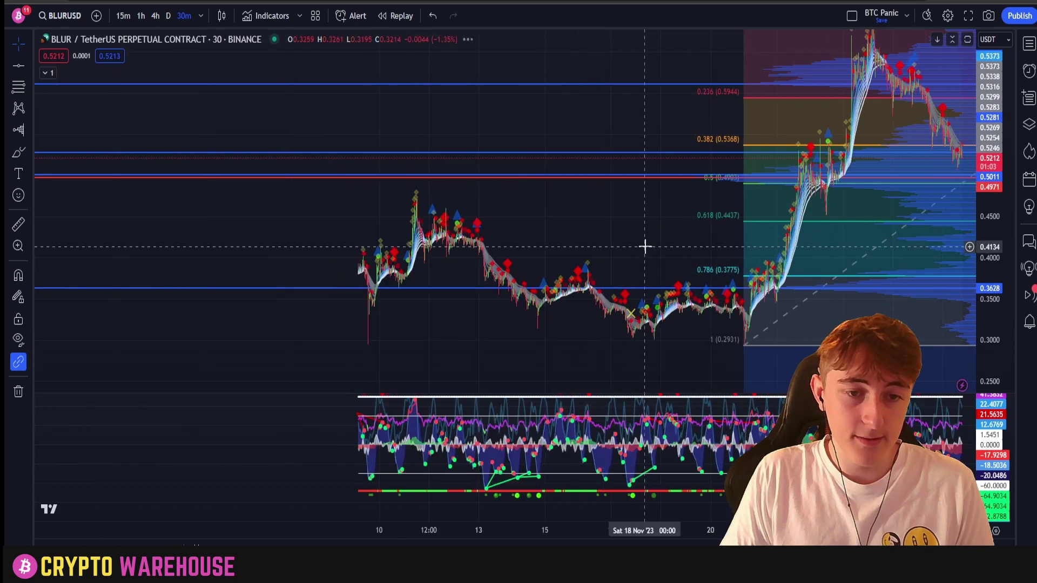
{"action": "left_click_drag", "start_coordinate": [426, 233], "coordinate": [244, 236]}
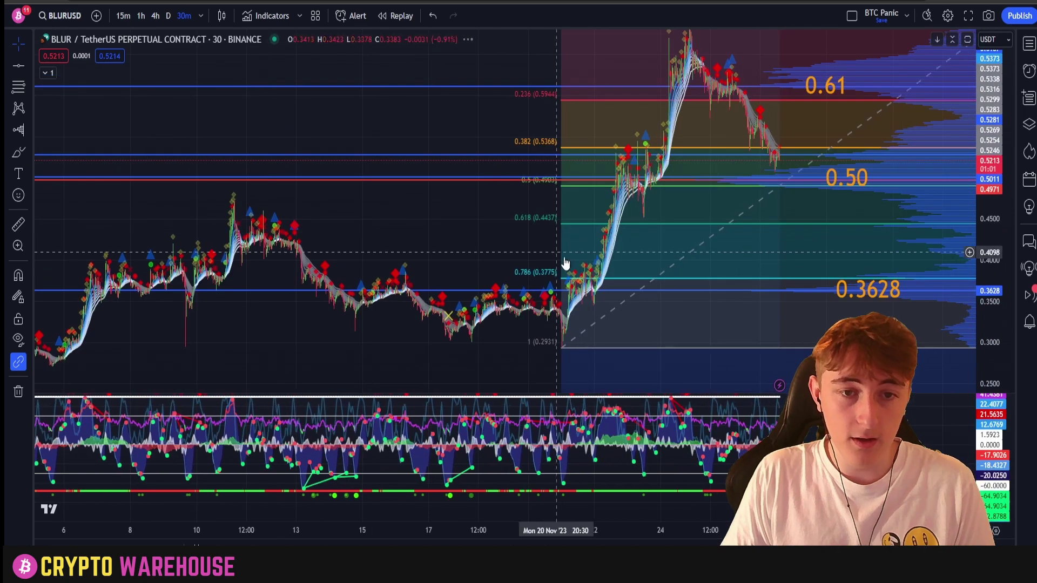
{"action": "scroll", "coordinate": [732, 276], "scroll_direction": "up", "scroll_amount": 5}
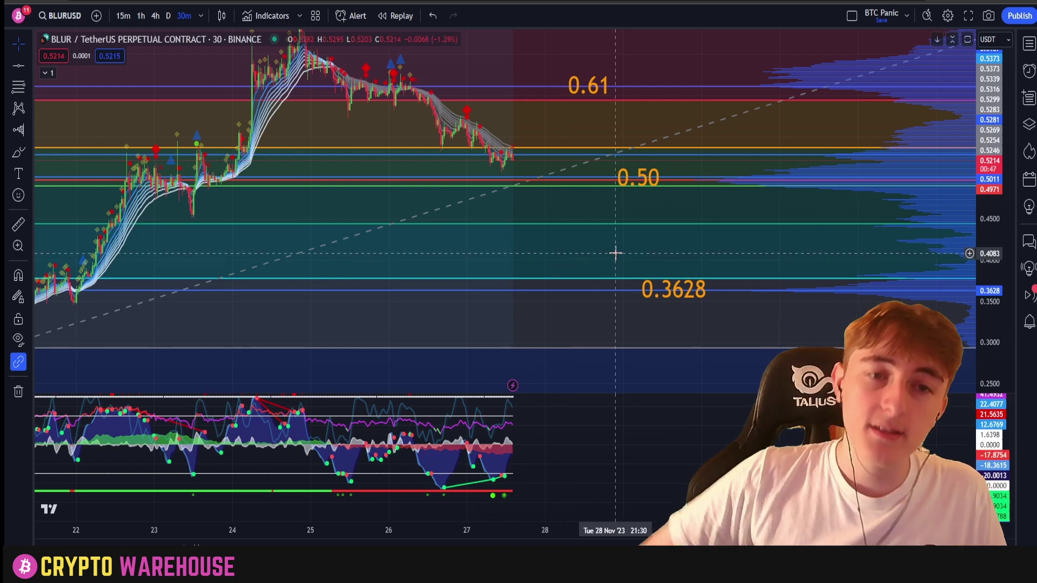
- Switch to the daily timeframe and rescale the chart around the candles, Fibonacci retracement and labelled levels
{"action": "left_click", "coordinate": [168, 17]}
{"action": "scroll", "coordinate": [683, 242], "scroll_direction": "down", "scroll_amount": 3}
{"action": "left_click_drag", "start_coordinate": [996, 132], "coordinate": [997, 384]}
{"action": "scroll", "coordinate": [715, 215], "scroll_direction": "up", "scroll_amount": 8}
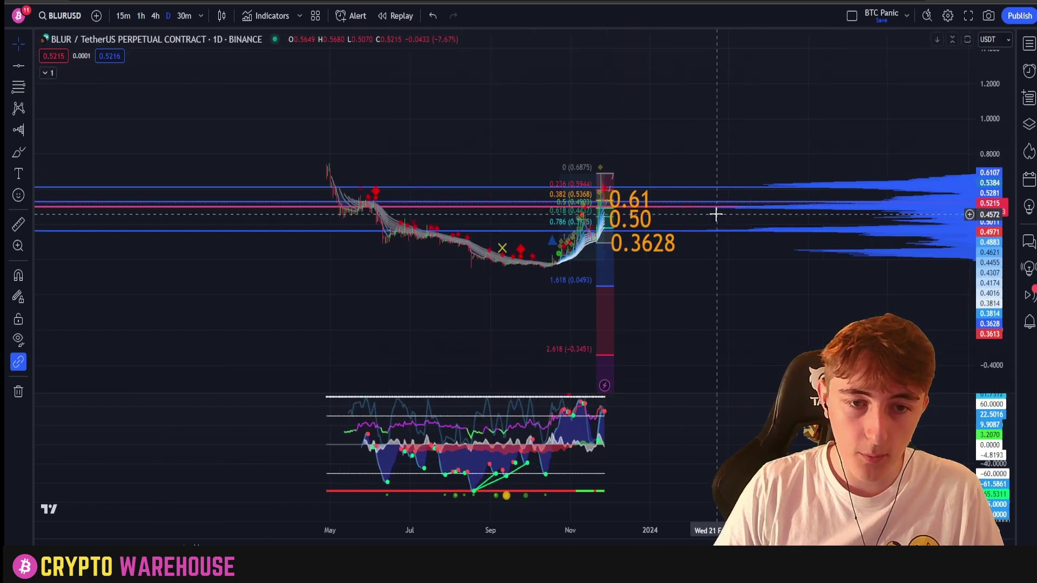
{"action": "left_click_drag", "start_coordinate": [479, 293], "coordinate": [722, 312]}
{"action": "left_click_drag", "start_coordinate": [987, 243], "coordinate": [951, 60]}
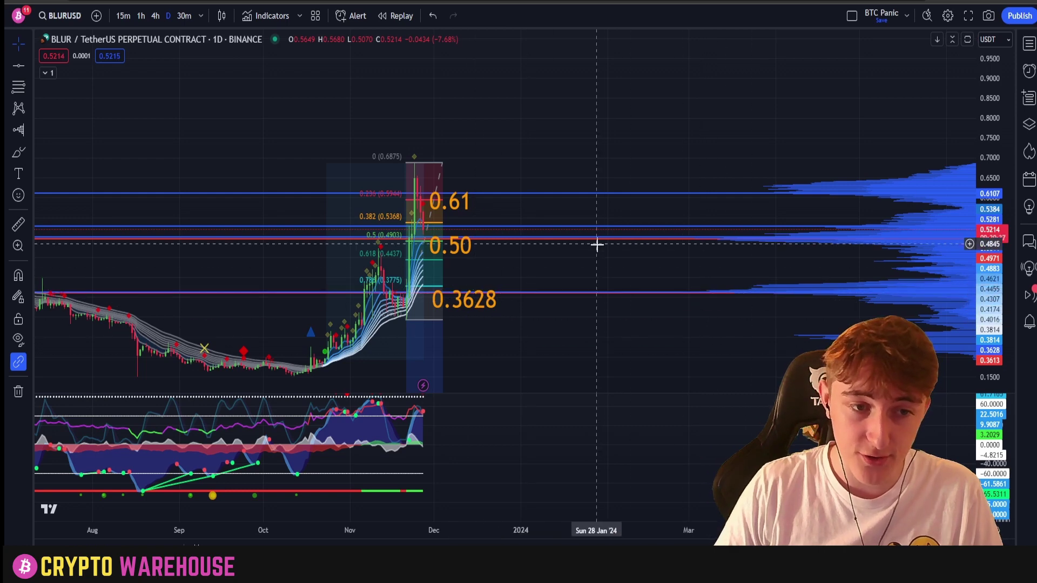
- Shift the daily chart and its oscillator to examine the decline since June and the latest rally against the labels
{"action": "left_click_drag", "start_coordinate": [588, 256], "coordinate": [641, 259]}
{"action": "left_click_drag", "start_coordinate": [586, 289], "coordinate": [655, 273]}
{"action": "left_click_drag", "start_coordinate": [567, 457], "coordinate": [575, 475]}
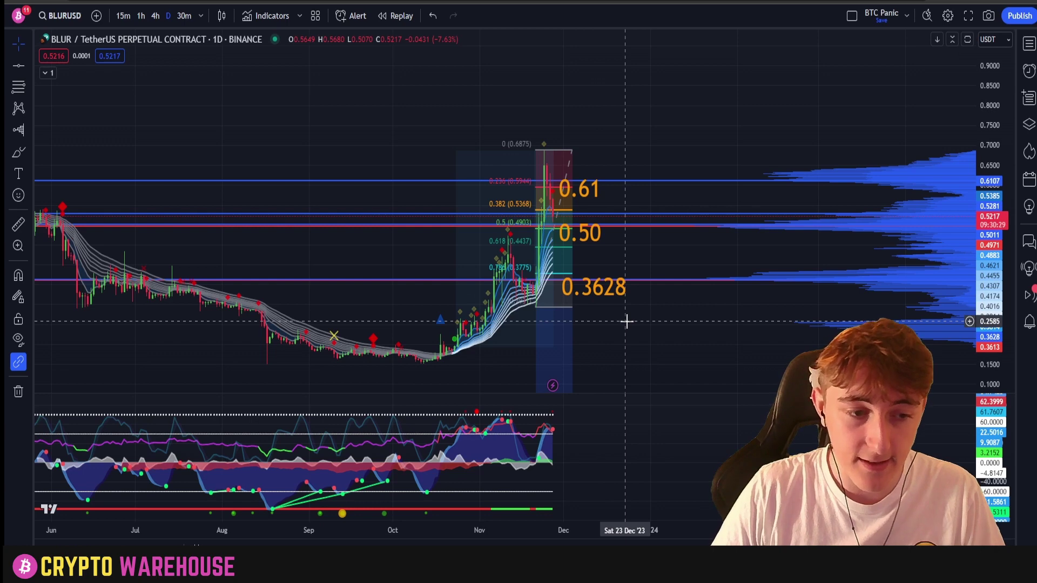
{"action": "left_click_drag", "start_coordinate": [627, 322], "coordinate": [813, 317]}
{"action": "left_click_drag", "start_coordinate": [564, 308], "coordinate": [384, 296]}
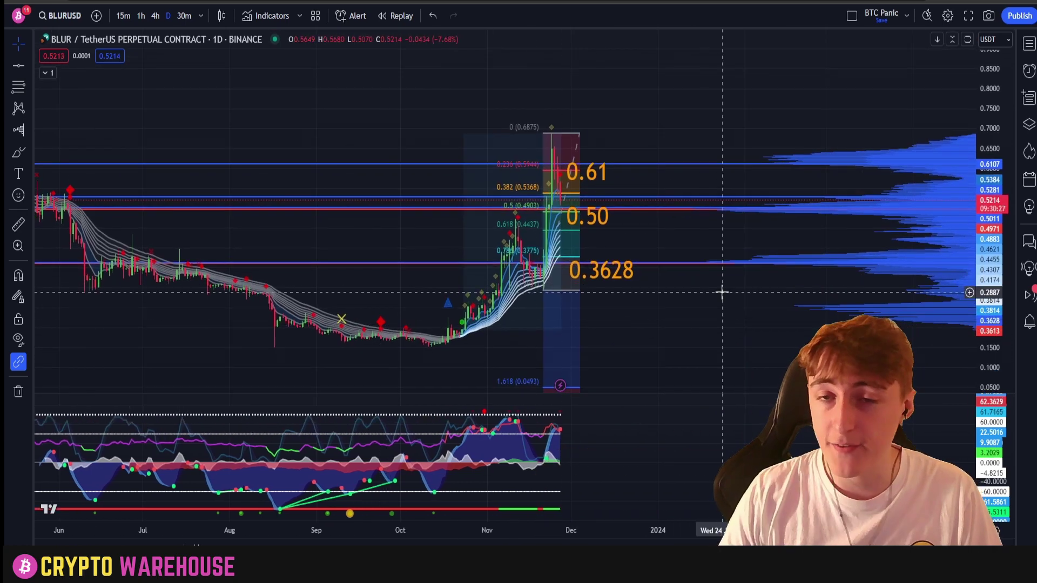